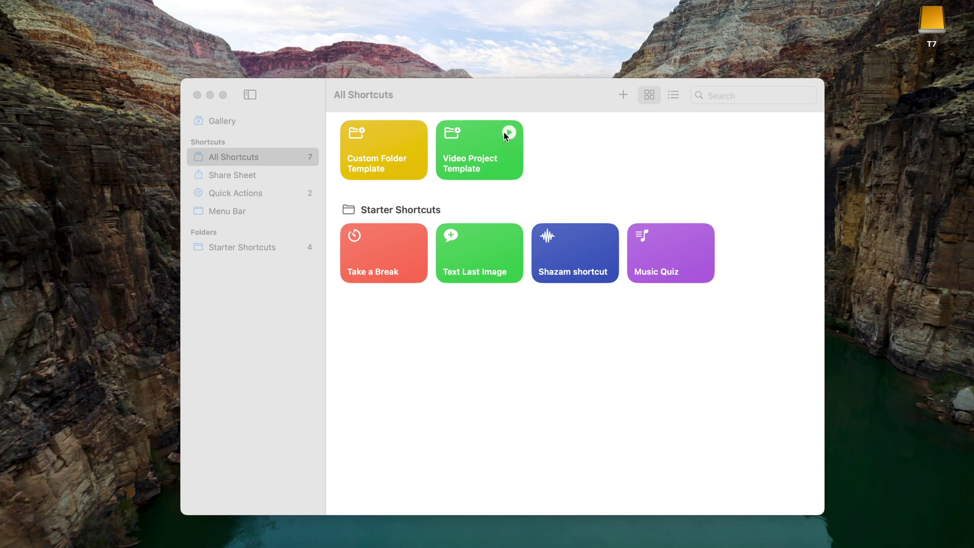
- Run Video Project Template with project name Demo and inspect the generated 2_Media folder in Finder
{"action": "left_click", "coordinate": [507, 133]}
{"action": "type", "text": "Demo"}
{"action": "left_click", "coordinate": [578, 208]}
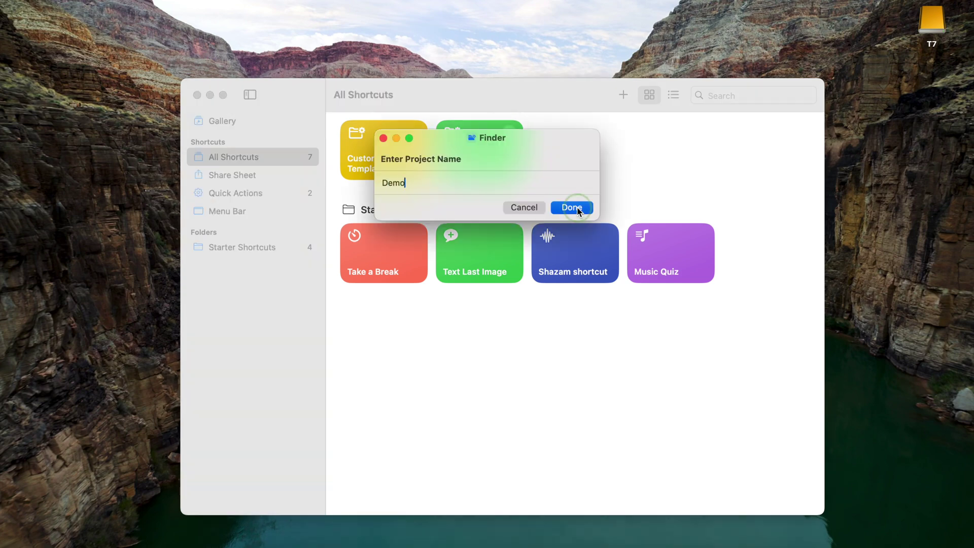
{"action": "double_click", "coordinate": [395, 156]}
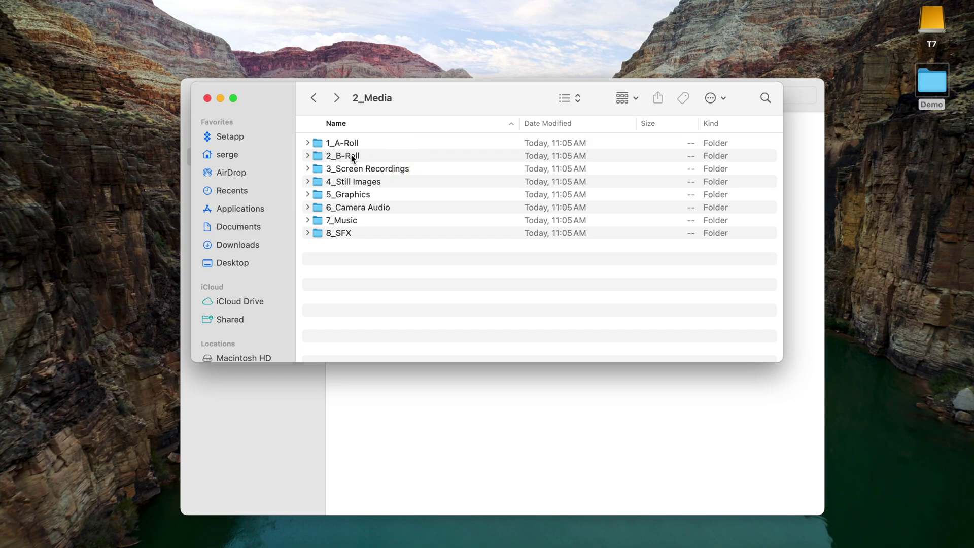
{"action": "left_click", "coordinate": [207, 98]}
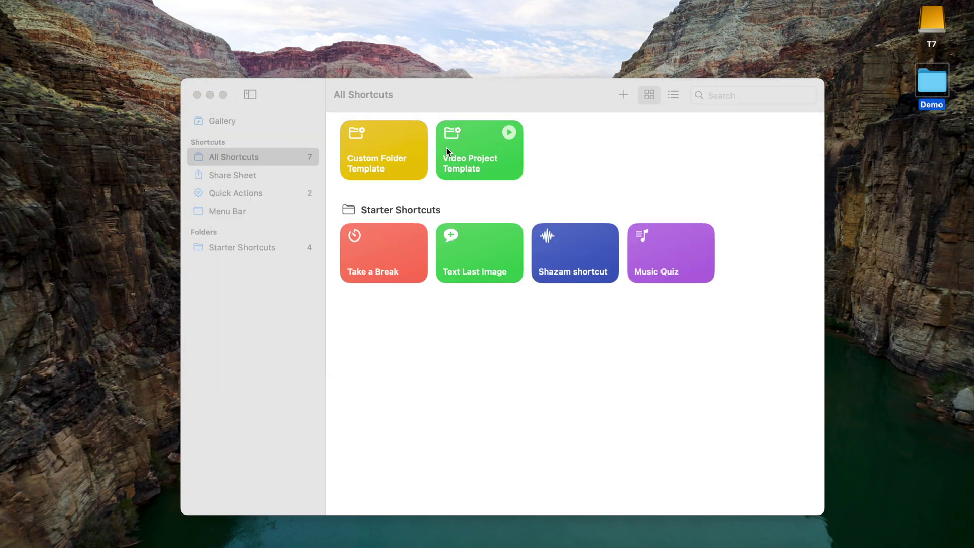
- Review the Video Project Template's actions in its editor, then close it
{"action": "double_click", "coordinate": [473, 154]}
{"action": "scroll", "coordinate": [474, 156], "scroll_direction": "down", "scroll_amount": 5}
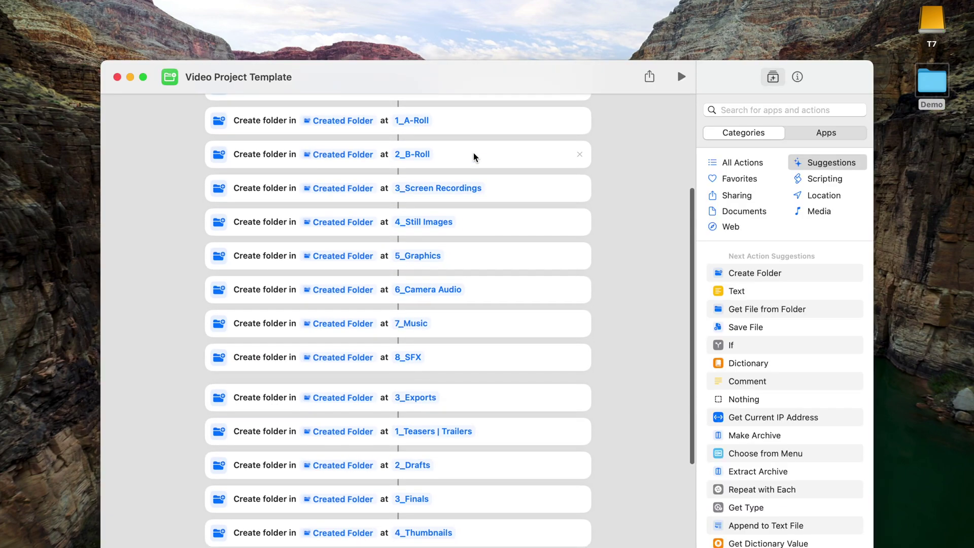
{"action": "scroll", "coordinate": [473, 156], "scroll_direction": "up", "scroll_amount": 2}
{"action": "scroll", "coordinate": [474, 156], "scroll_direction": "up", "scroll_amount": 3}
{"action": "left_click", "coordinate": [117, 77]}
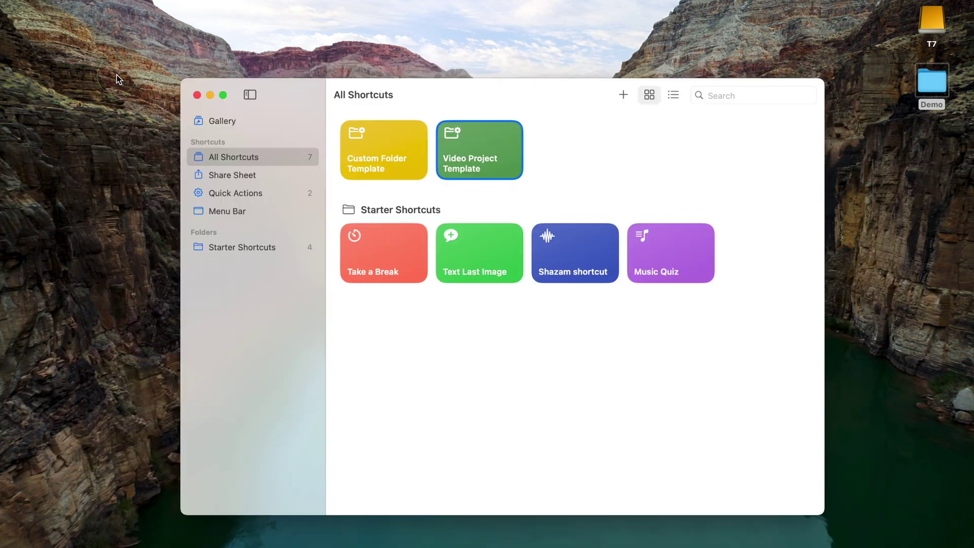
{"action": "double_click", "coordinate": [391, 146]}
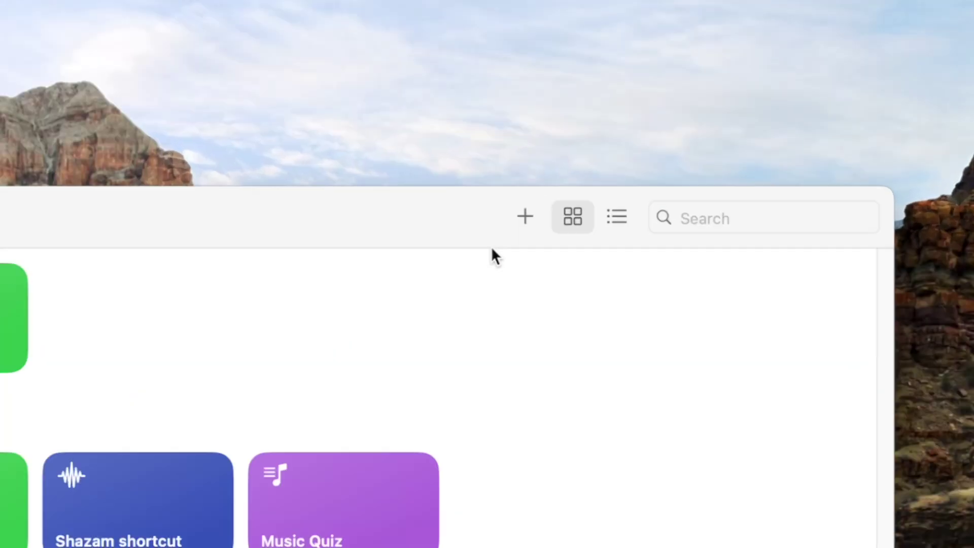
- Create a new shortcut named 'Video Template'
{"action": "left_click", "coordinate": [618, 72]}
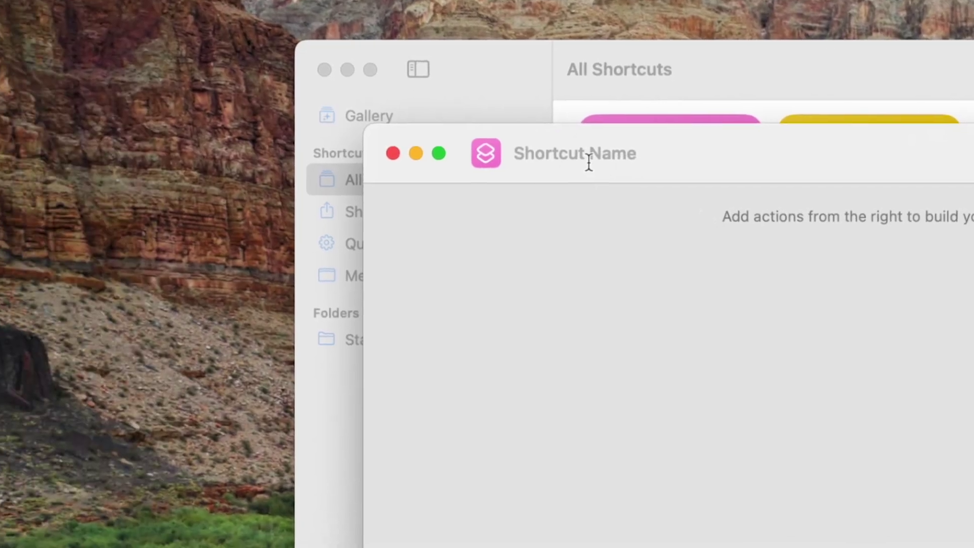
{"action": "left_click", "coordinate": [591, 159]}
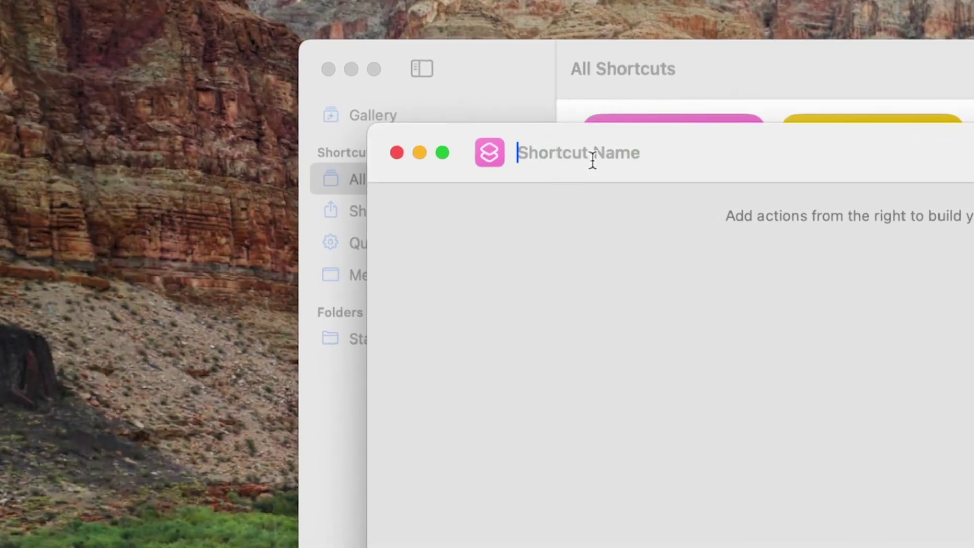
{"action": "type", "text": "Video Template"}
- Give the shortcut a red icon with the film-strip symbol found by searching 'movie'
{"action": "left_click", "coordinate": [495, 154]}
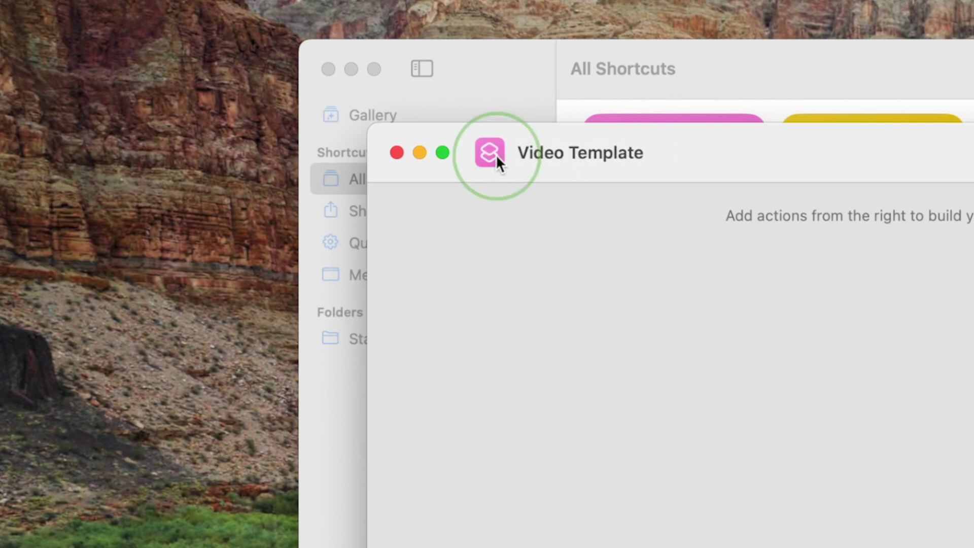
{"action": "left_click", "coordinate": [339, 212]}
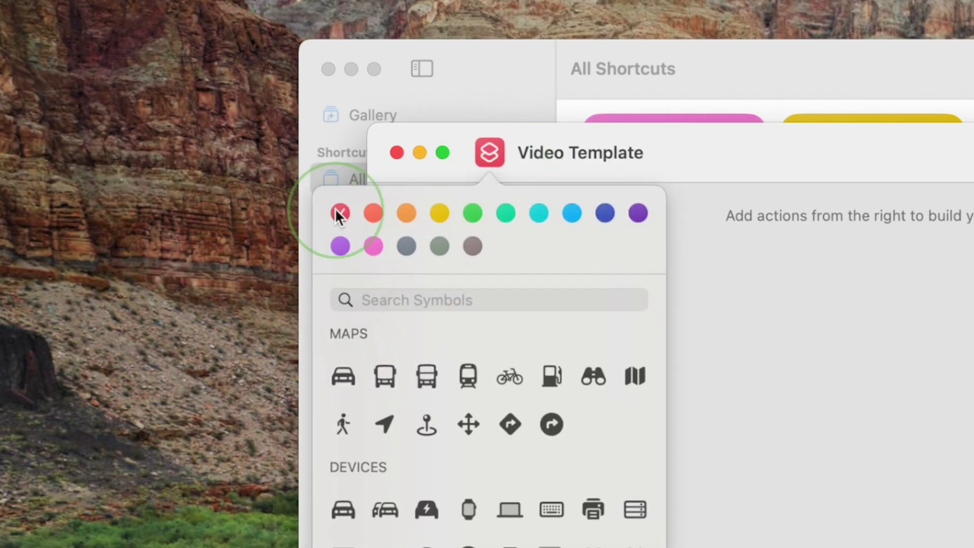
{"action": "left_click", "coordinate": [417, 303]}
{"action": "type", "text": "movie"}
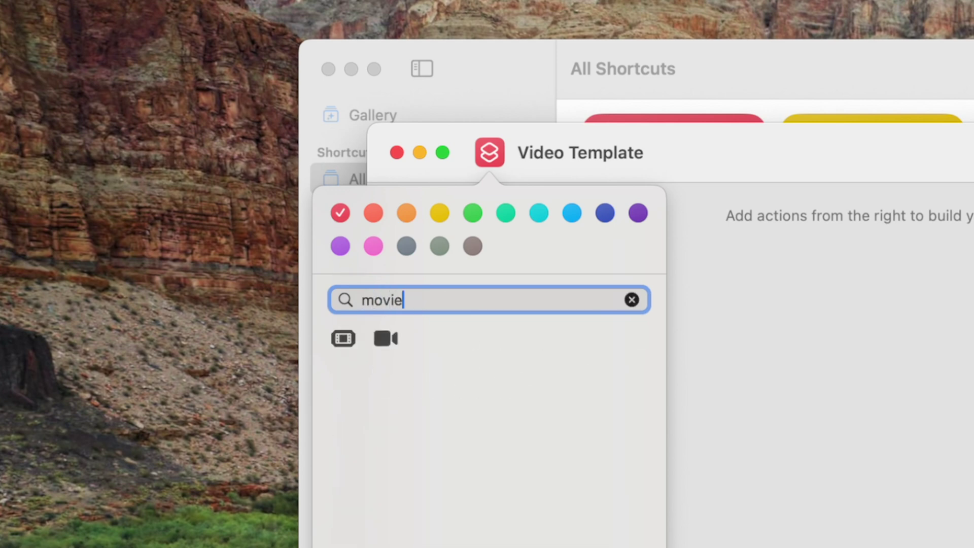
{"action": "left_click", "coordinate": [343, 338]}
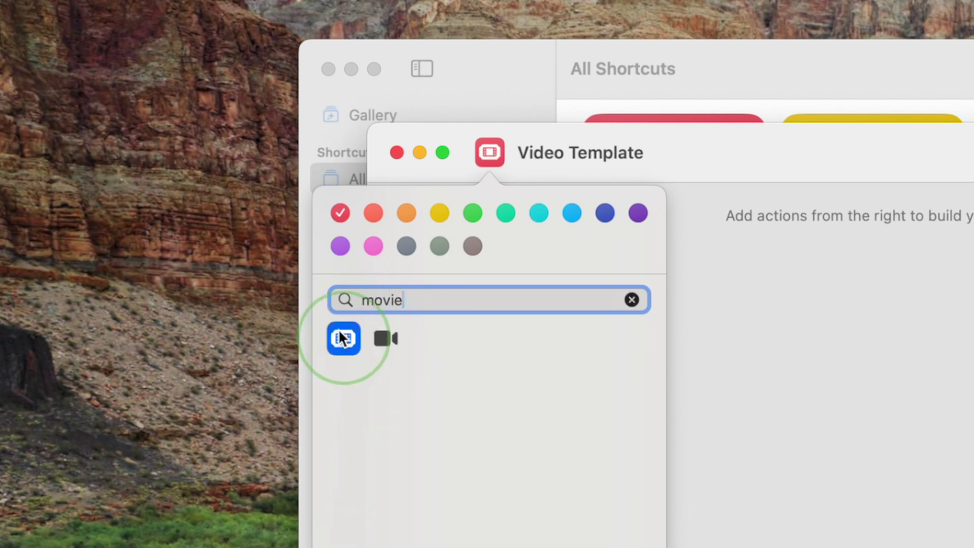
{"action": "left_click", "coordinate": [817, 338]}
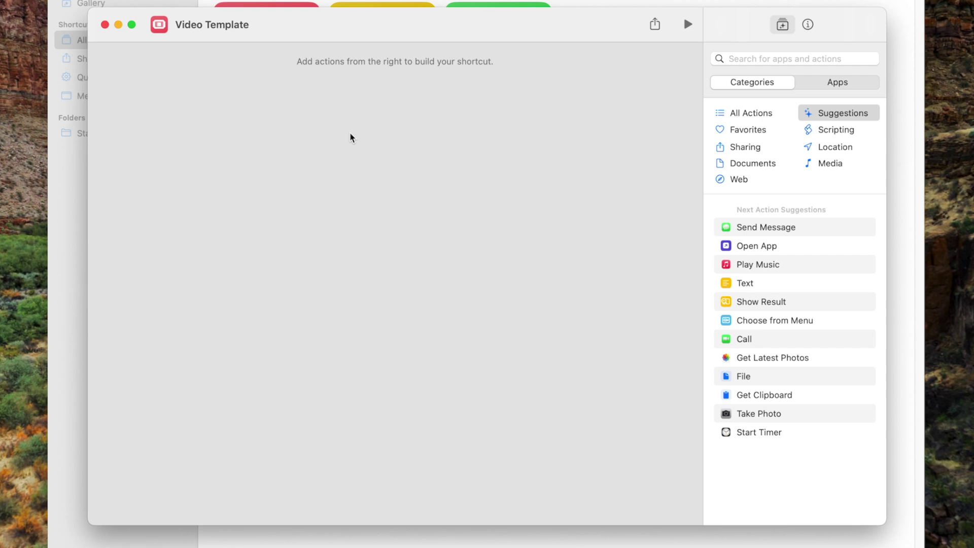
- Add the Documents 'Create Folder' action and set its location to Desktop
{"action": "left_click", "coordinate": [744, 58]}
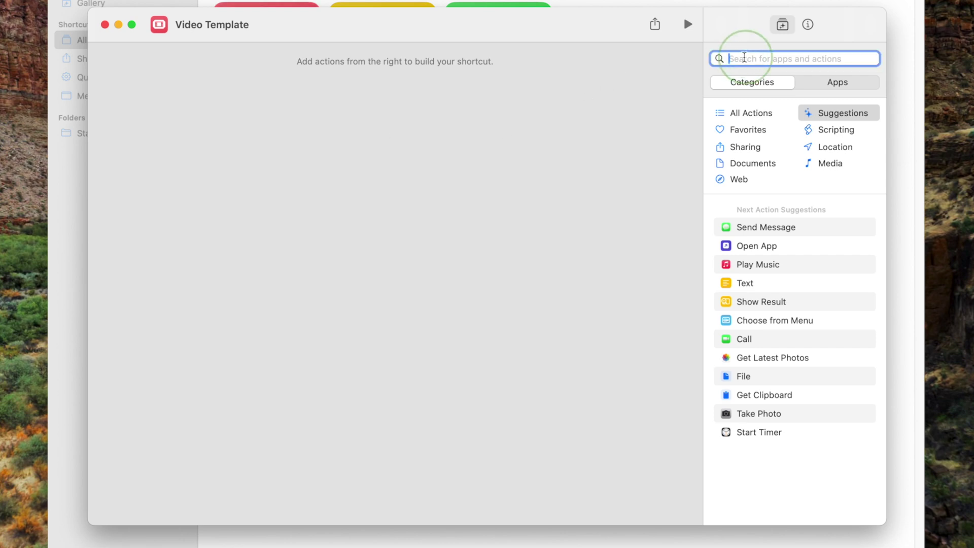
{"action": "type", "text": "create folder"}
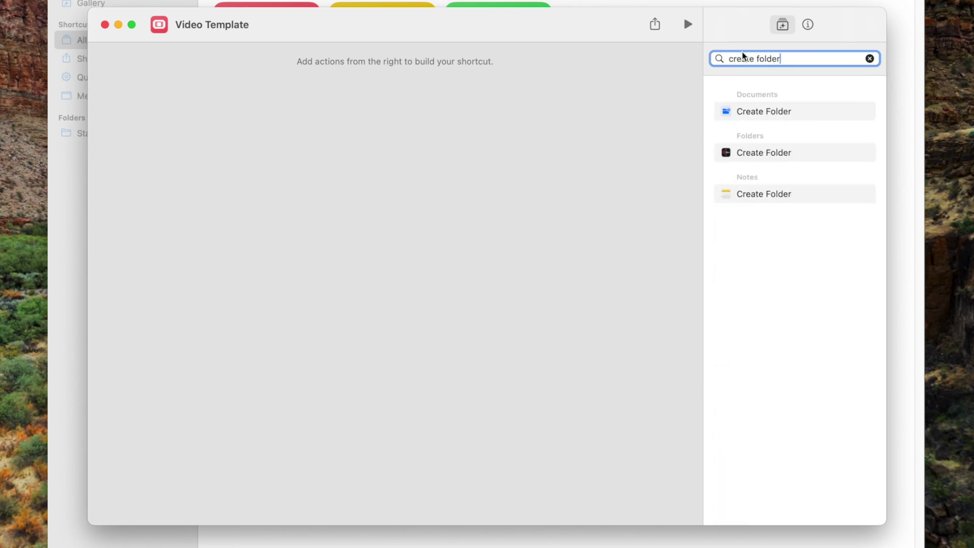
{"action": "double_click", "coordinate": [755, 113]}
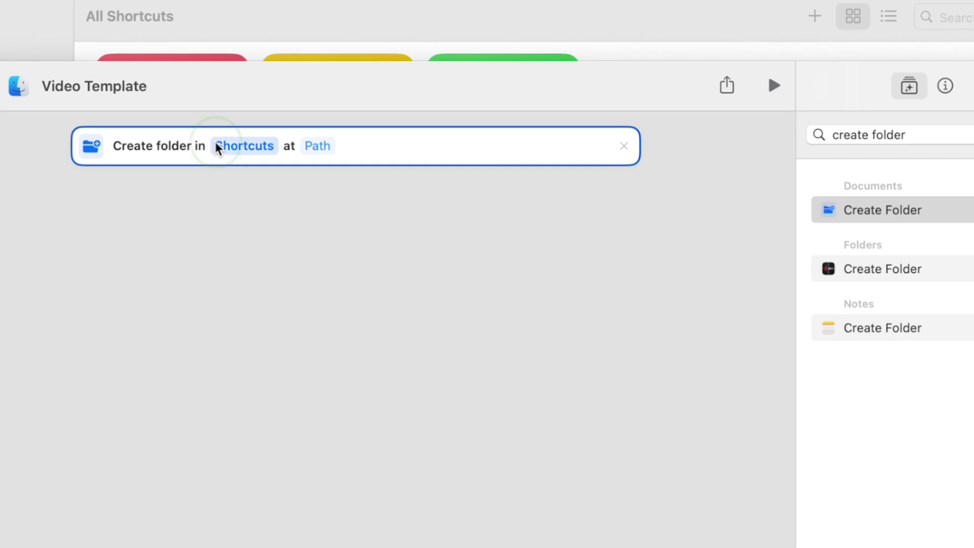
{"action": "left_click", "coordinate": [310, 67]}
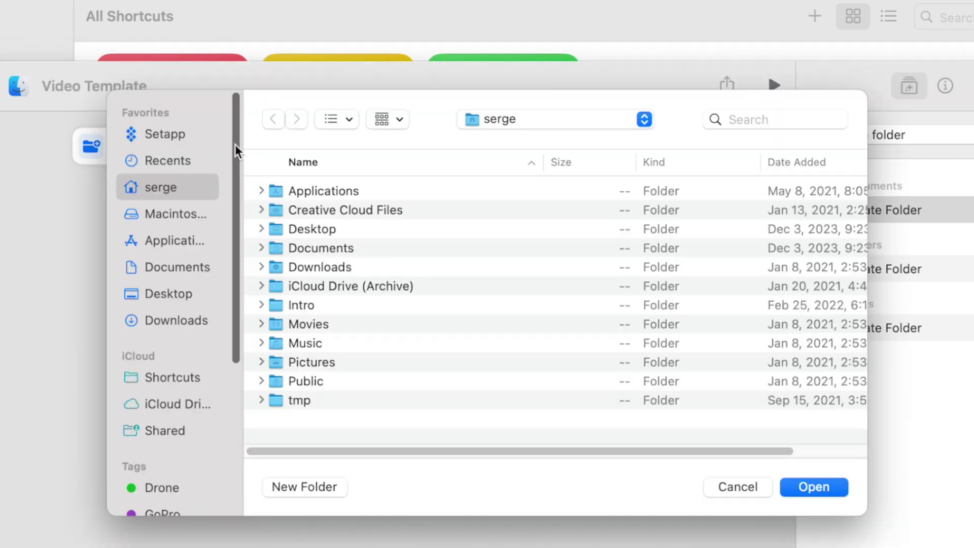
{"action": "left_click", "coordinate": [172, 294]}
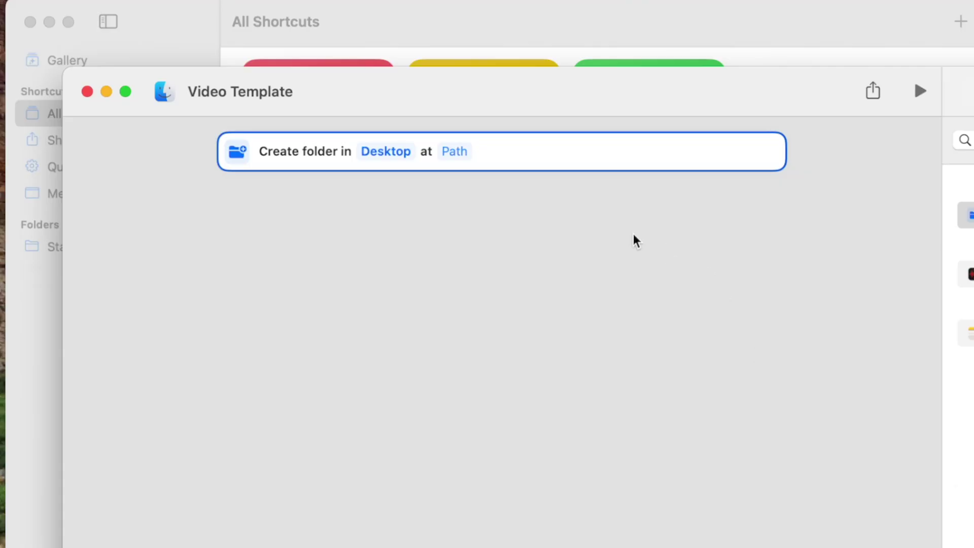
- Set the folder location to Shortcut Input and make the shortcut receive only Folders
{"action": "left_click", "coordinate": [386, 152]}
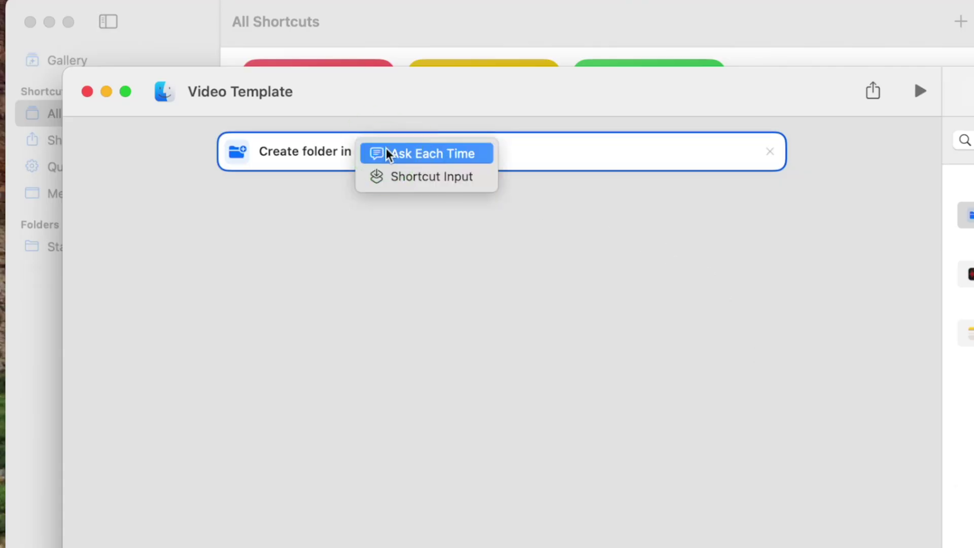
{"action": "left_click", "coordinate": [443, 183]}
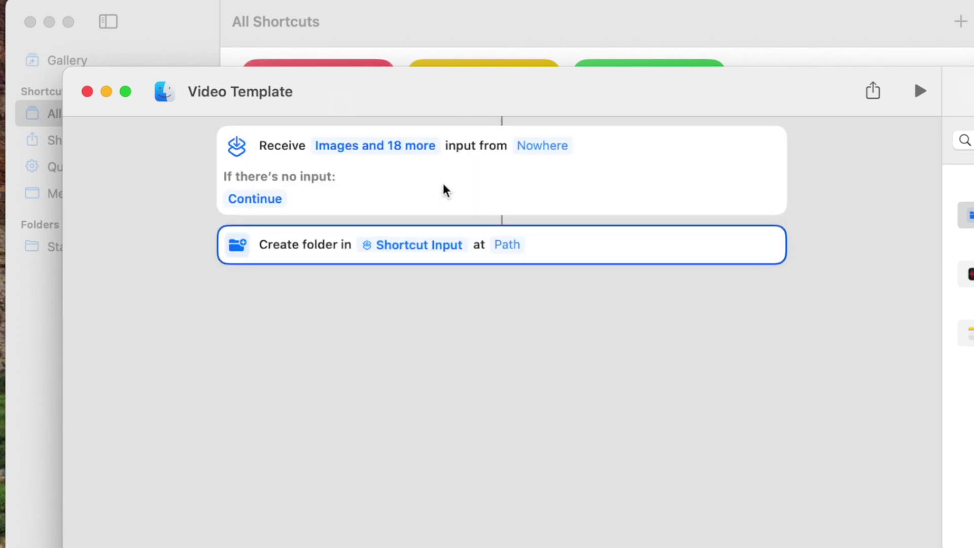
{"action": "left_click", "coordinate": [378, 147]}
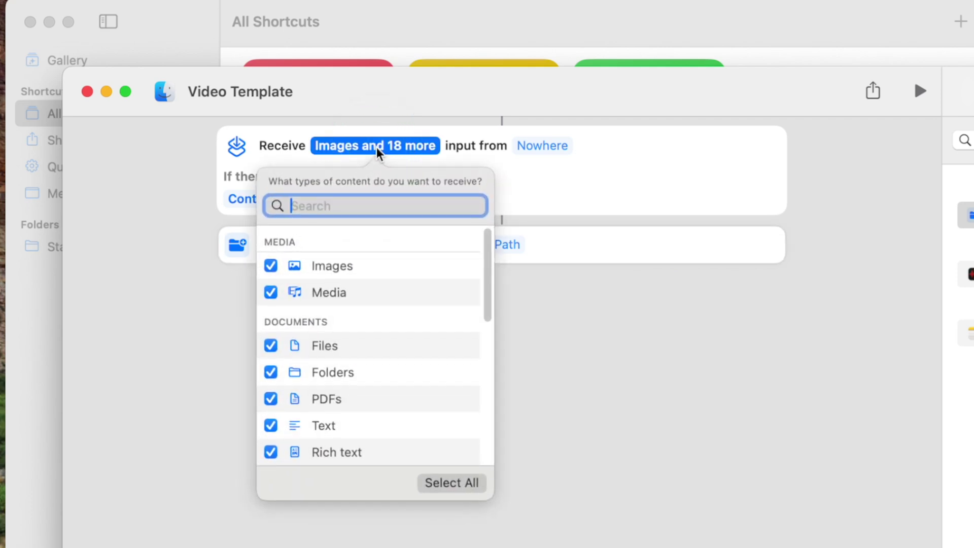
{"action": "left_click", "coordinate": [459, 483]}
{"action": "left_click", "coordinate": [462, 482]}
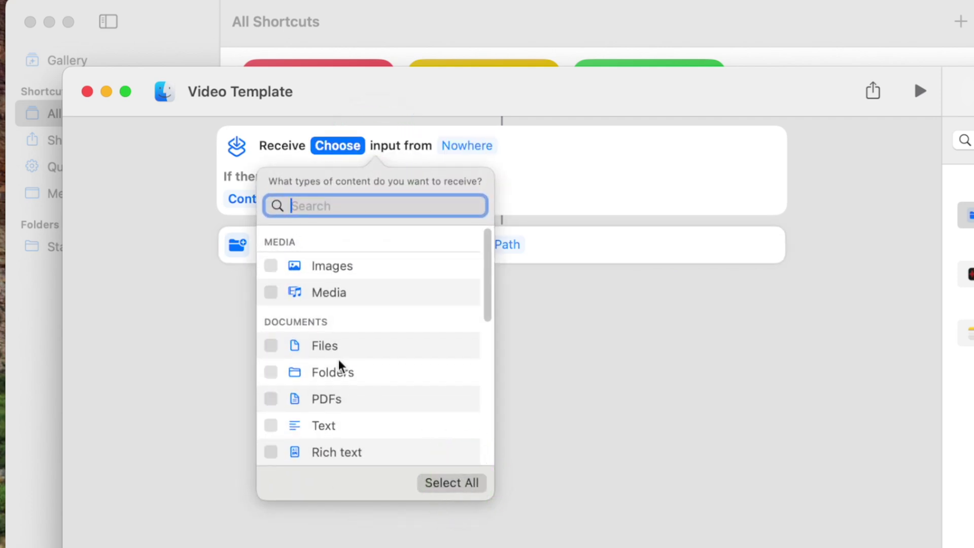
{"action": "left_click", "coordinate": [271, 373]}
{"action": "left_click", "coordinate": [542, 343]}
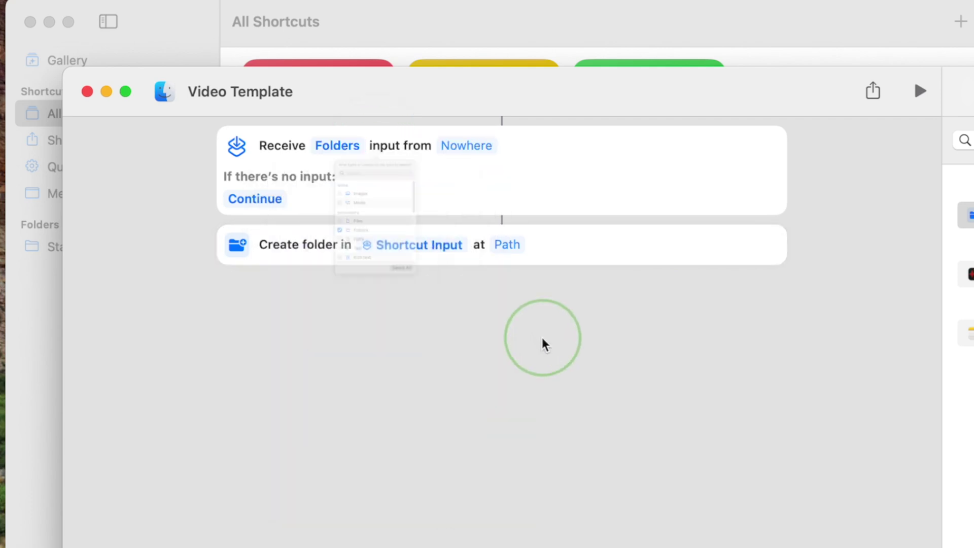
- Enable Use as Quick Action in the Details inspector, offered in Finder
{"action": "left_click", "coordinate": [465, 147]}
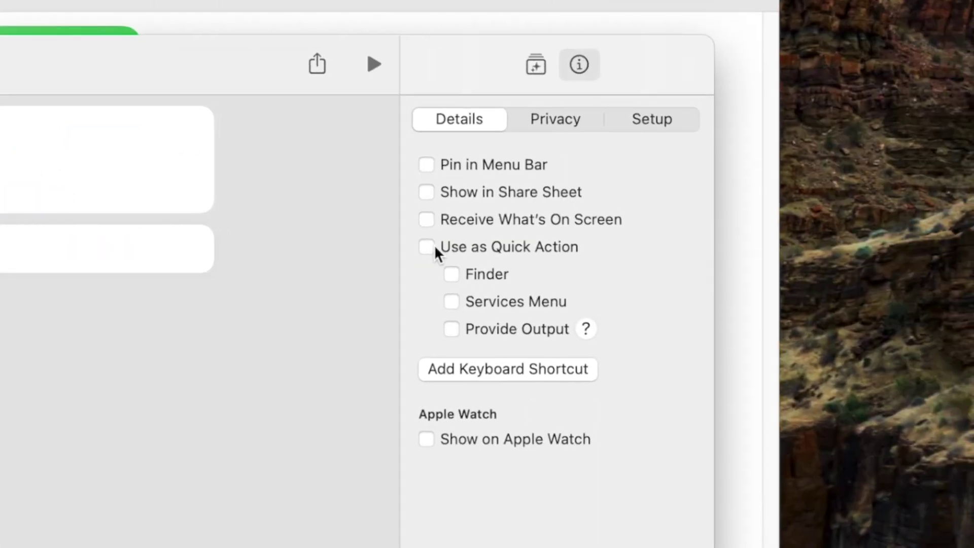
{"action": "left_click", "coordinate": [589, 247]}
{"action": "left_click", "coordinate": [452, 274]}
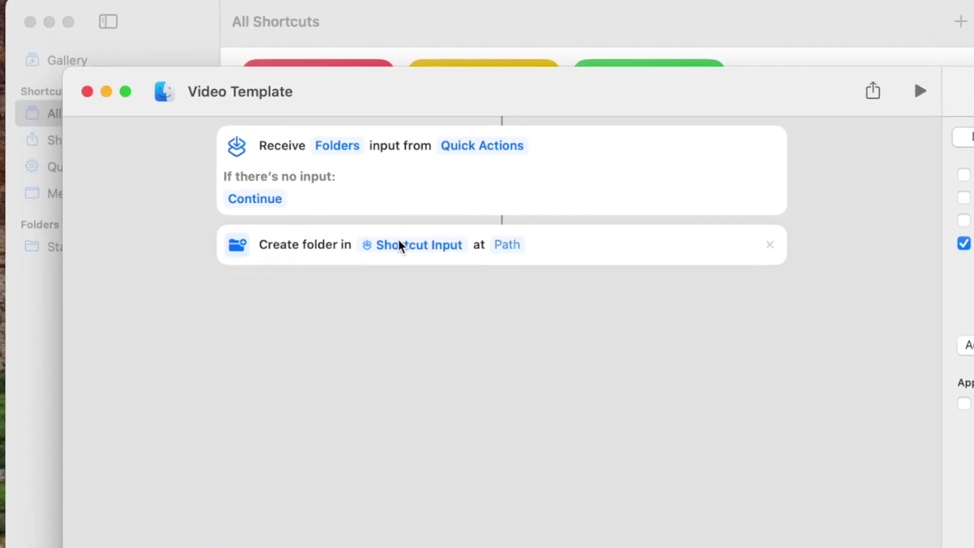
- Set the folder location to Ask Each Time with the prompt 'Select storage location'
{"action": "left_click", "coordinate": [402, 245]}
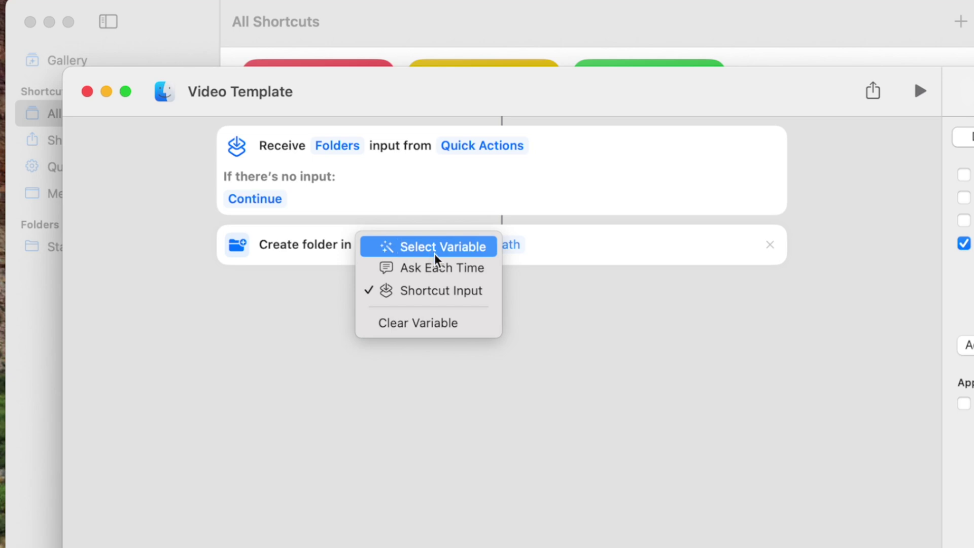
{"action": "left_click", "coordinate": [440, 269]}
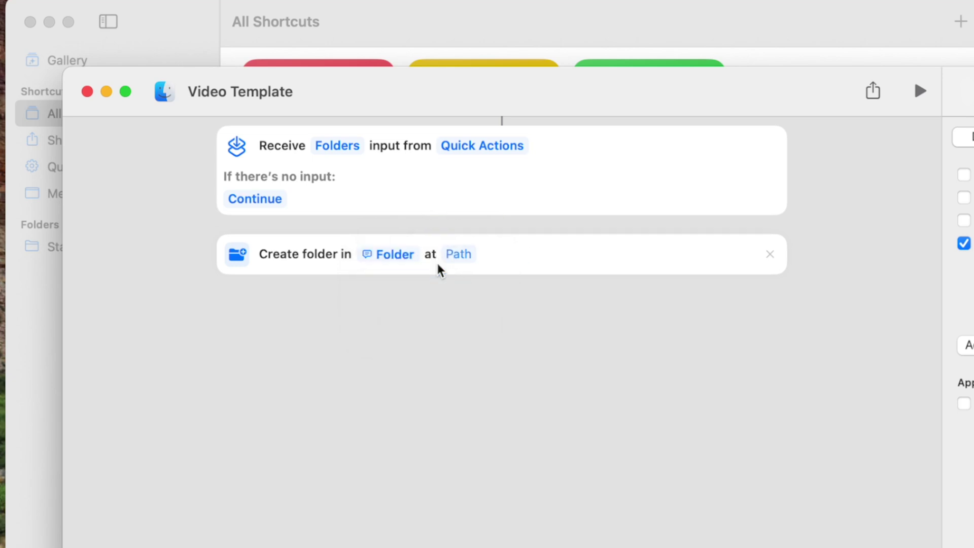
{"action": "left_click", "coordinate": [394, 254]}
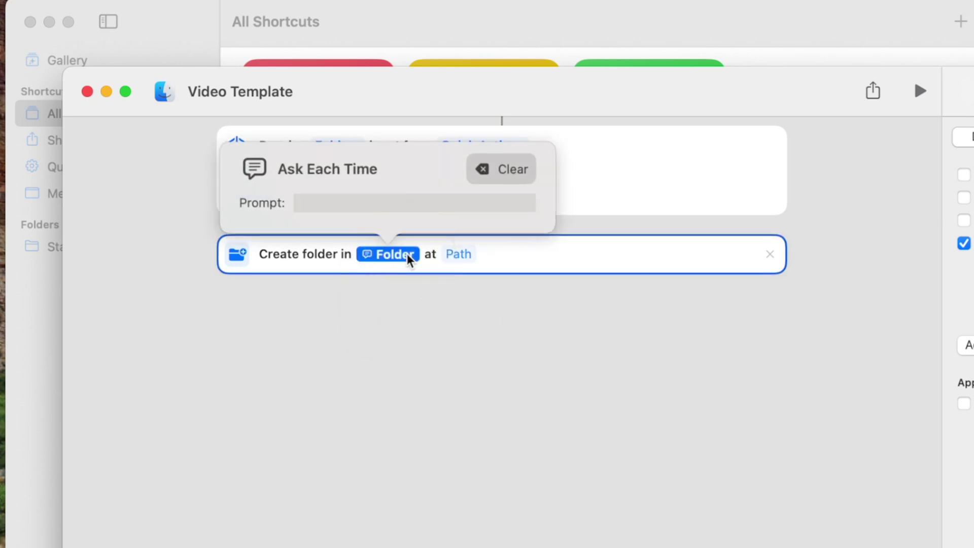
{"action": "left_click", "coordinate": [321, 202]}
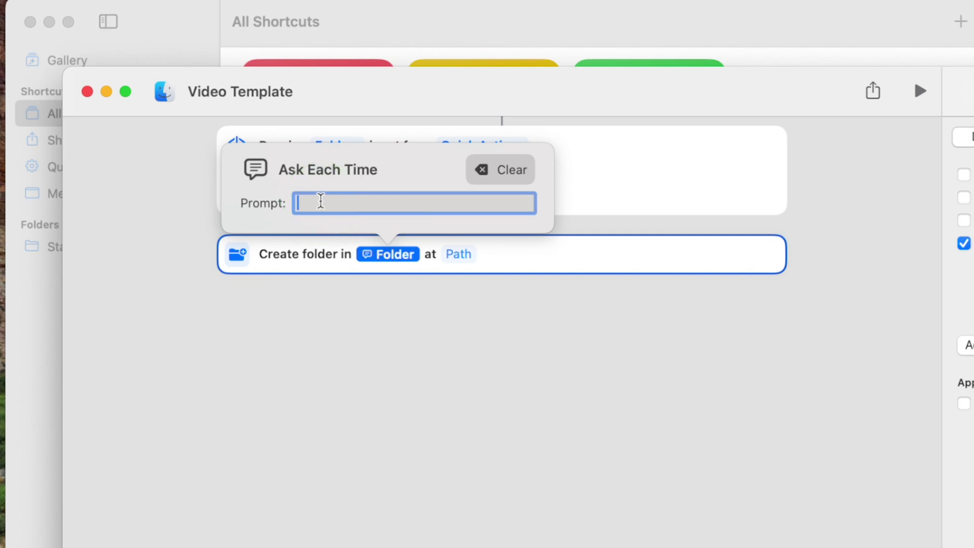
{"action": "type", "text": "Select storage locatio"}
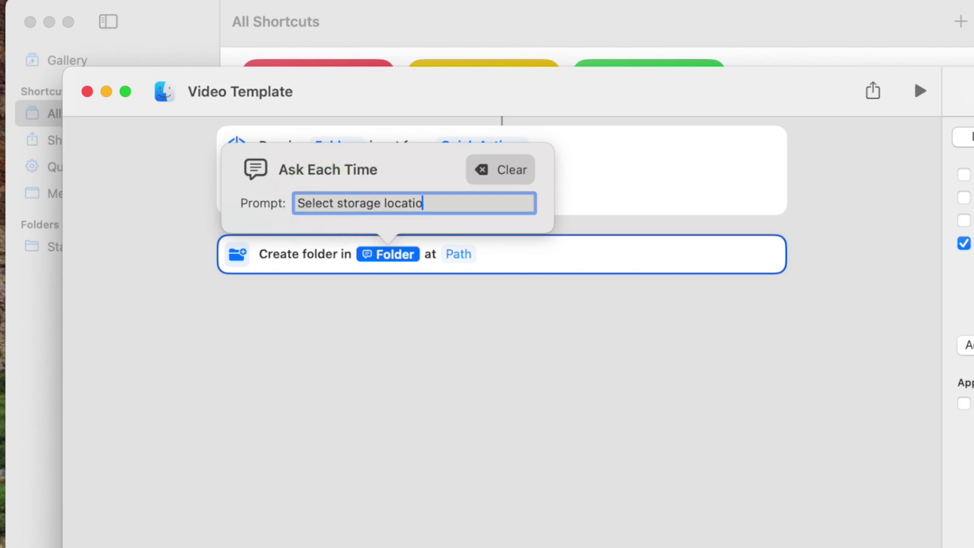
{"action": "type", "text": "n"}
{"action": "left_click", "coordinate": [398, 348]}
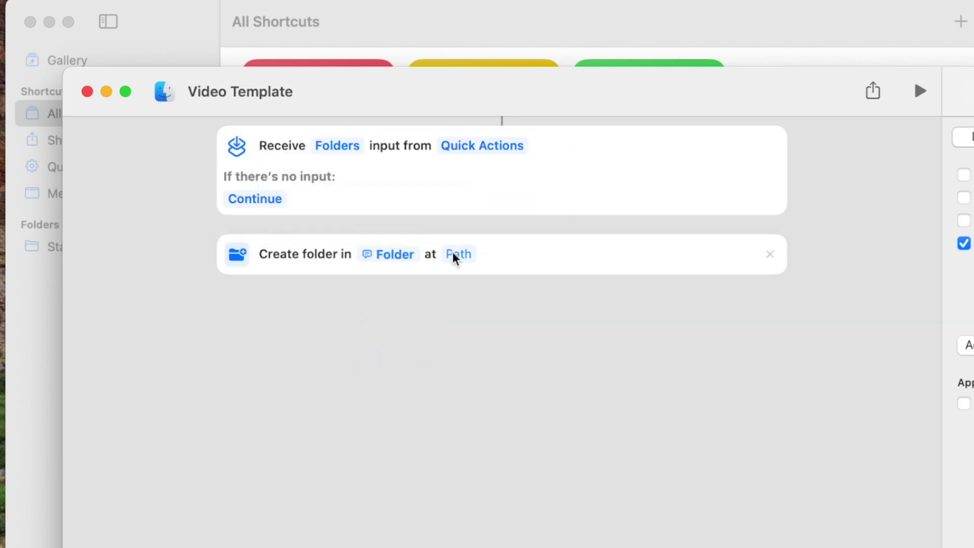
- Set the folder name to Ask Each Time with the prompt 'Project Name'
{"action": "left_click", "coordinate": [458, 254]}
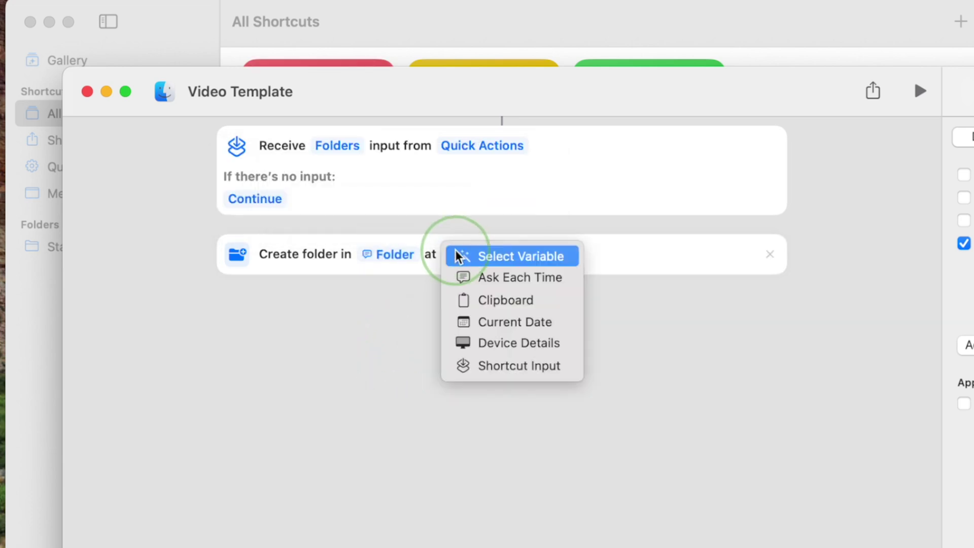
{"action": "left_click", "coordinate": [513, 285]}
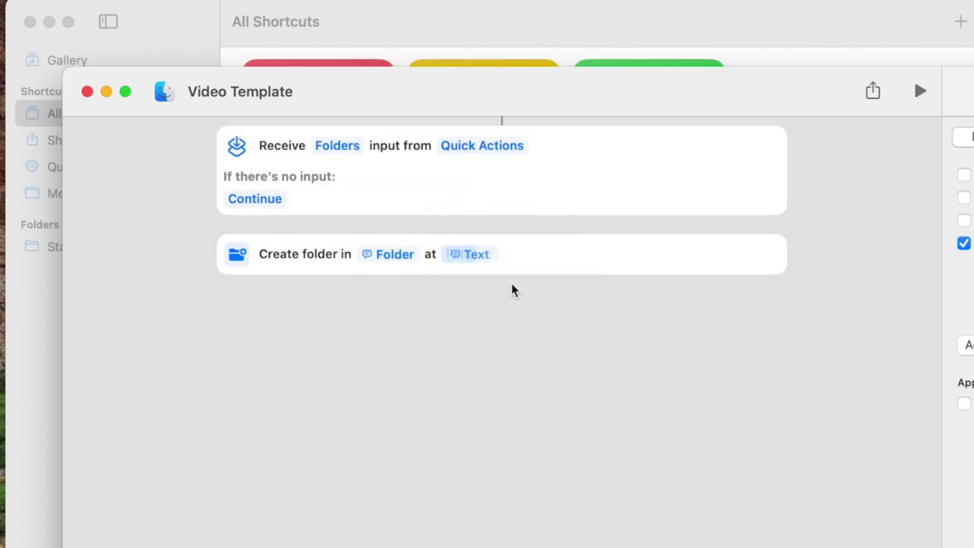
{"action": "left_click", "coordinate": [475, 255]}
{"action": "left_click", "coordinate": [429, 203]}
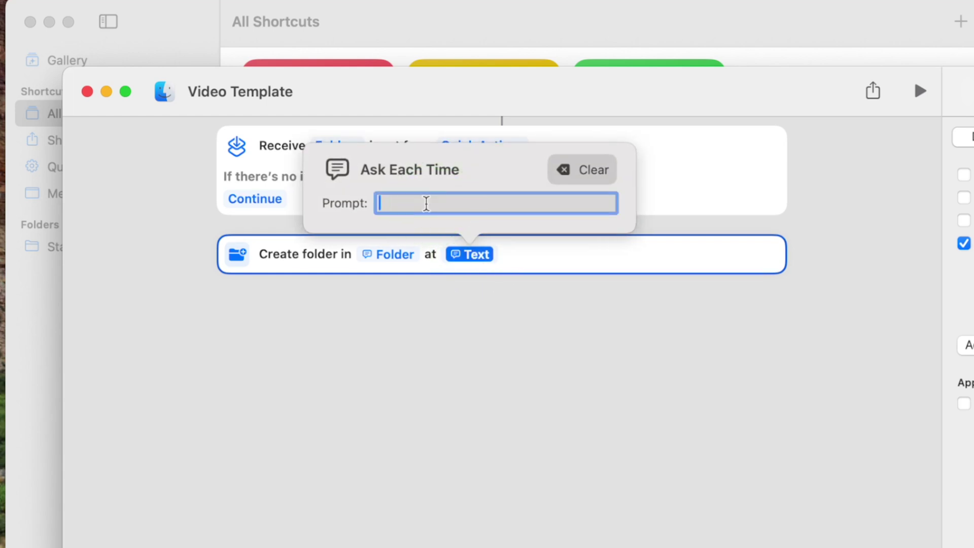
{"action": "type", "text": "Project Name"}
{"action": "left_click", "coordinate": [449, 349]}
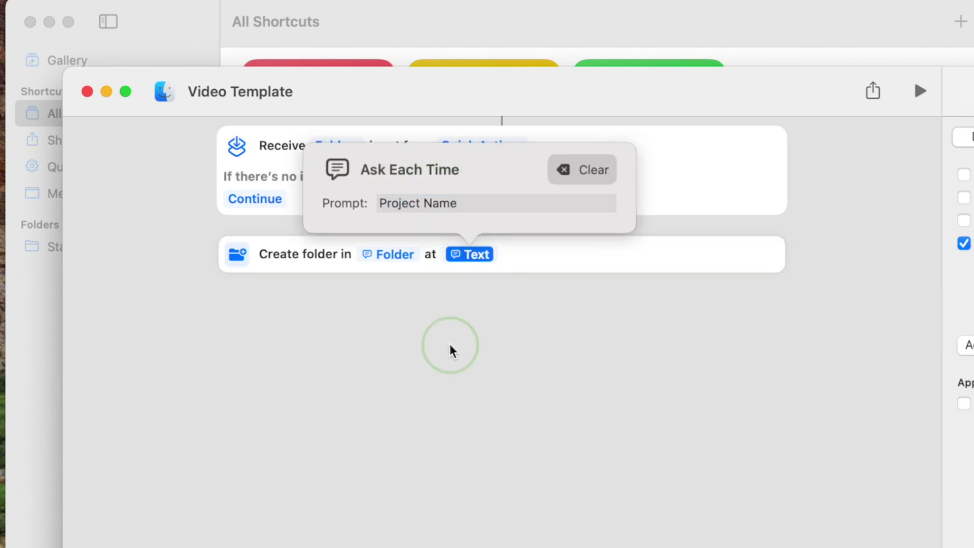
{"action": "left_click", "coordinate": [88, 91]}
- Run Video Template with project name Test and save the folder to Desktop
{"action": "left_click", "coordinate": [374, 77]}
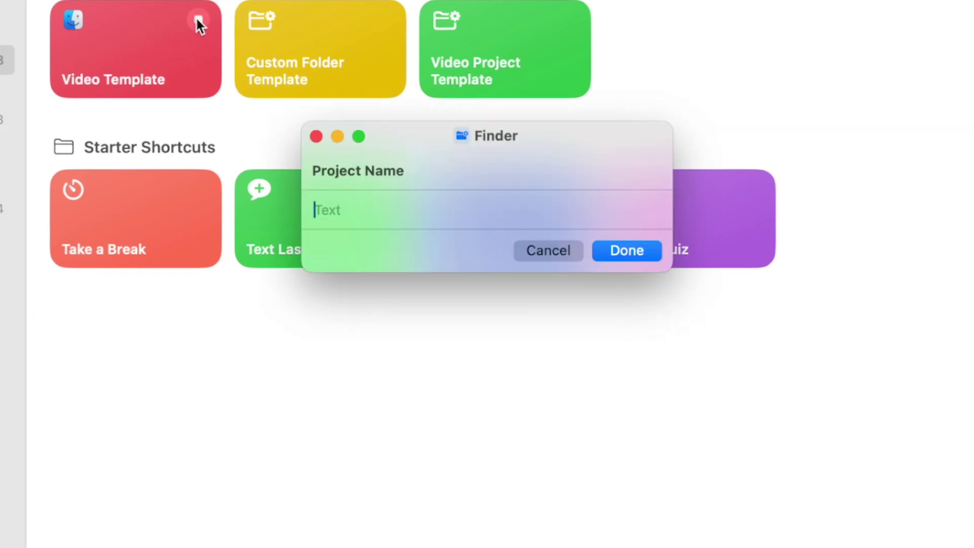
{"action": "type", "text": "Test"}
{"action": "left_click", "coordinate": [626, 252]}
{"action": "left_click", "coordinate": [368, 200]}
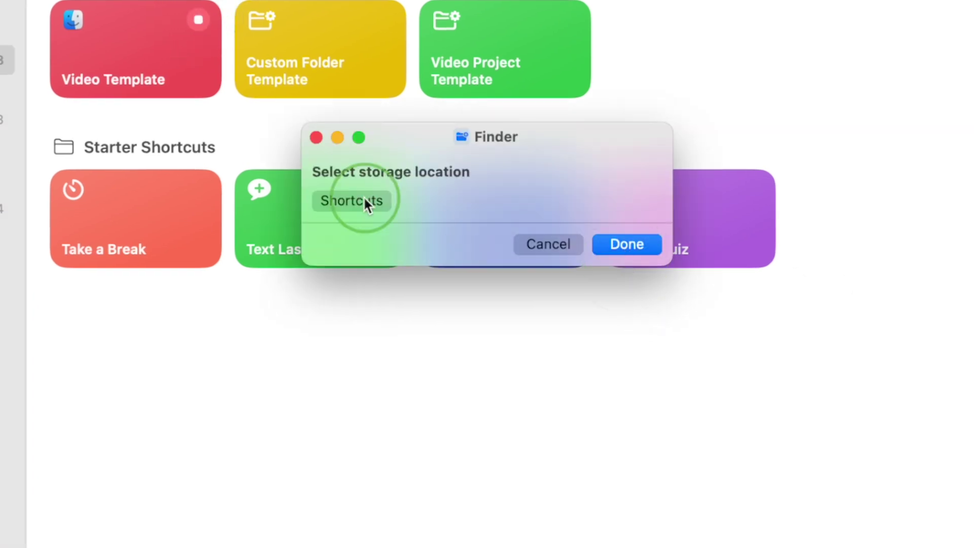
{"action": "left_click", "coordinate": [842, 485]}
{"action": "left_click", "coordinate": [624, 243]}
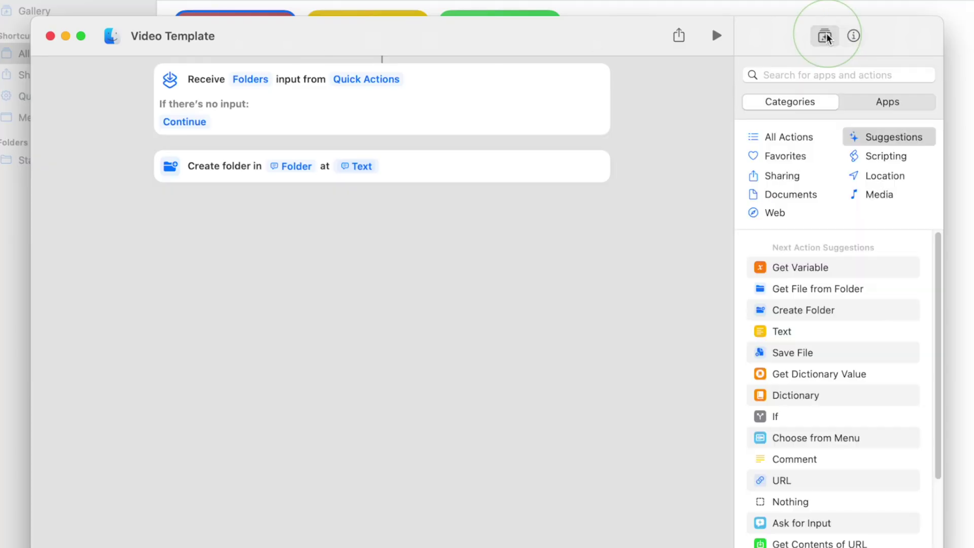
- Add a Create Folder action making a 1_Video subfolder inside the Created Folder
{"action": "left_click_drag", "start_coordinate": [799, 315], "coordinate": [355, 234]}
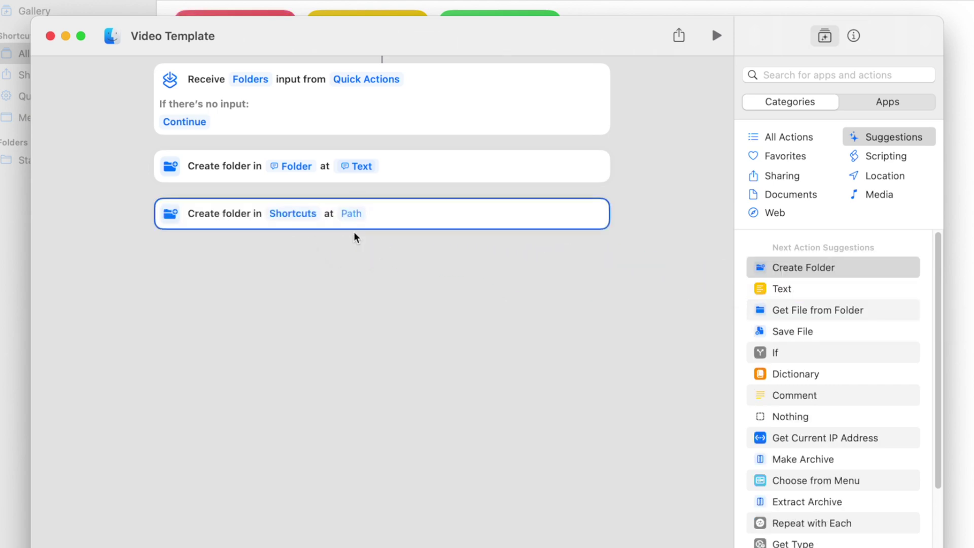
{"action": "left_click", "coordinate": [293, 214]}
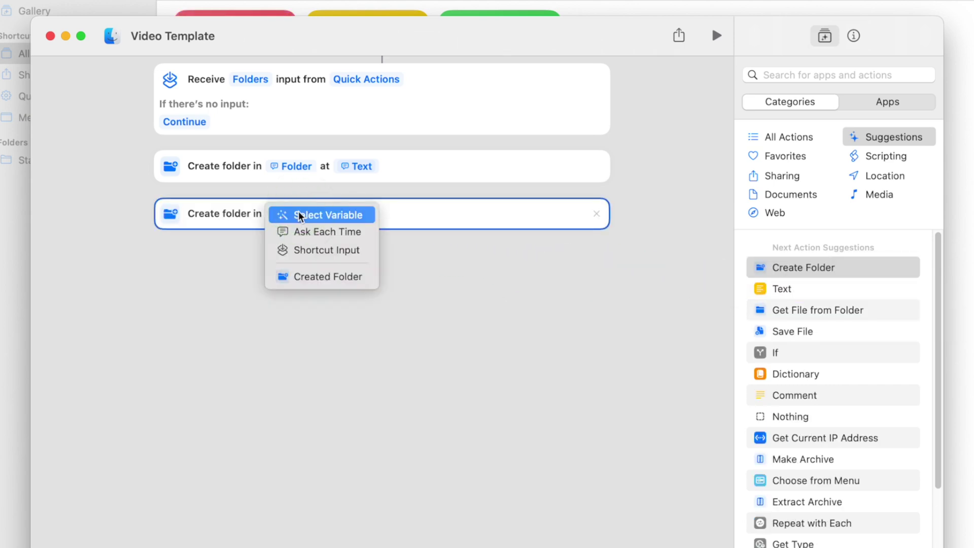
{"action": "left_click", "coordinate": [355, 215]}
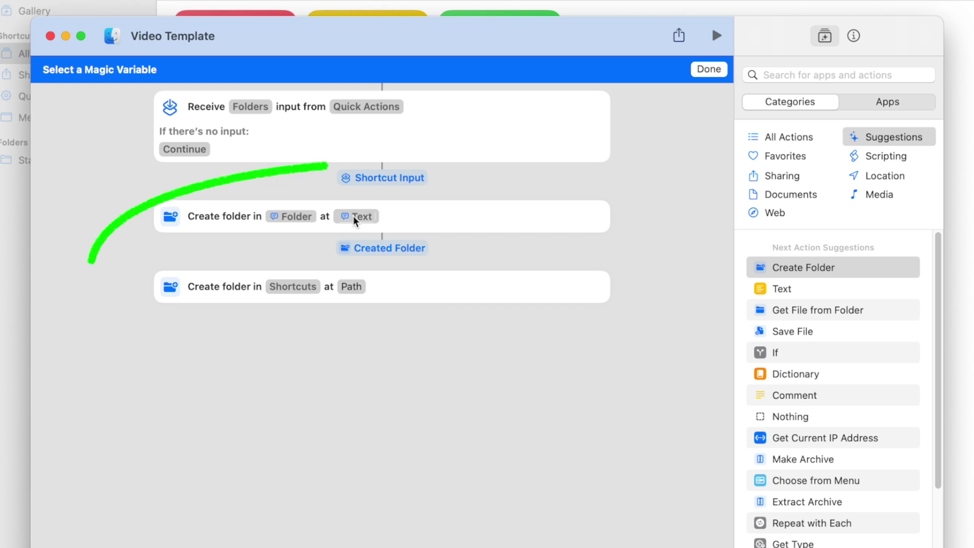
{"action": "left_click", "coordinate": [384, 248]}
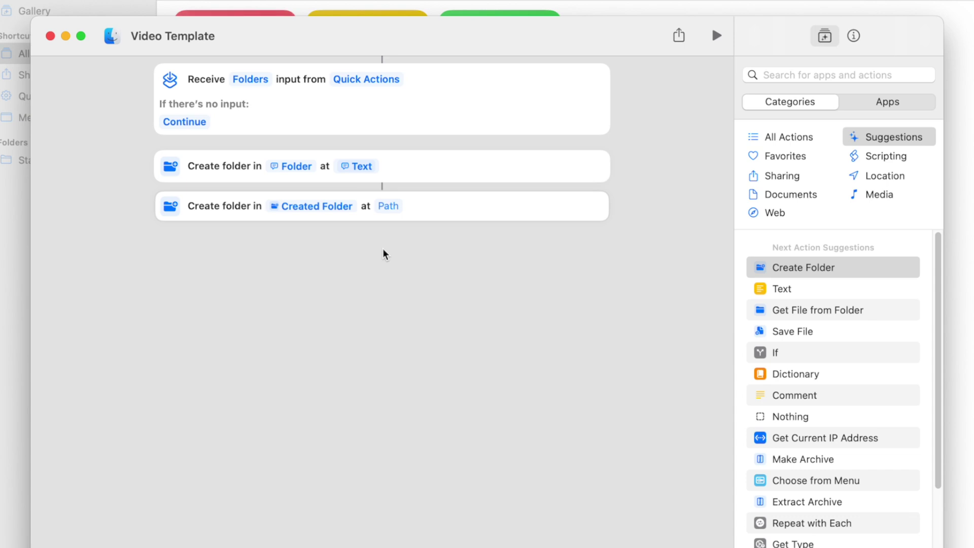
{"action": "left_click", "coordinate": [384, 206]}
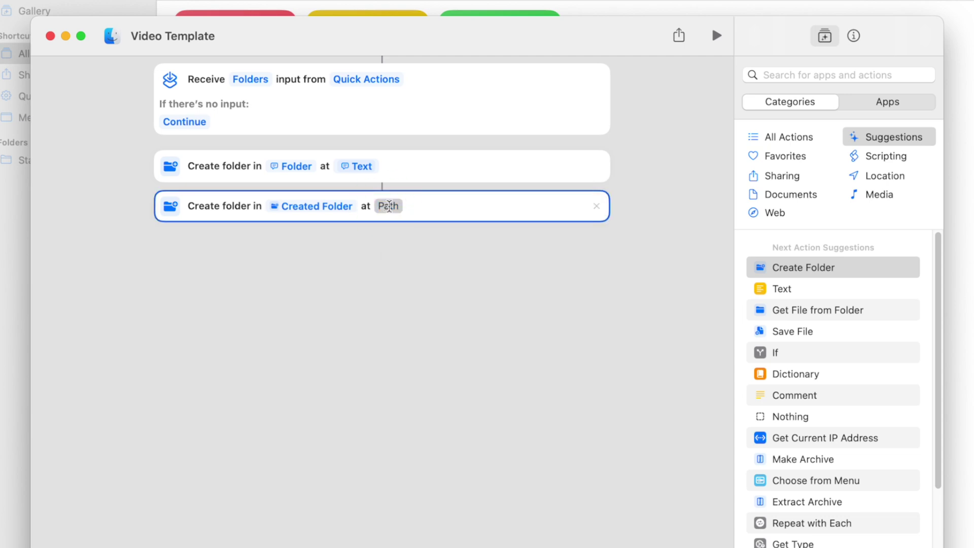
{"action": "type", "text": "1_Video"}
{"action": "left_click", "coordinate": [386, 294]}
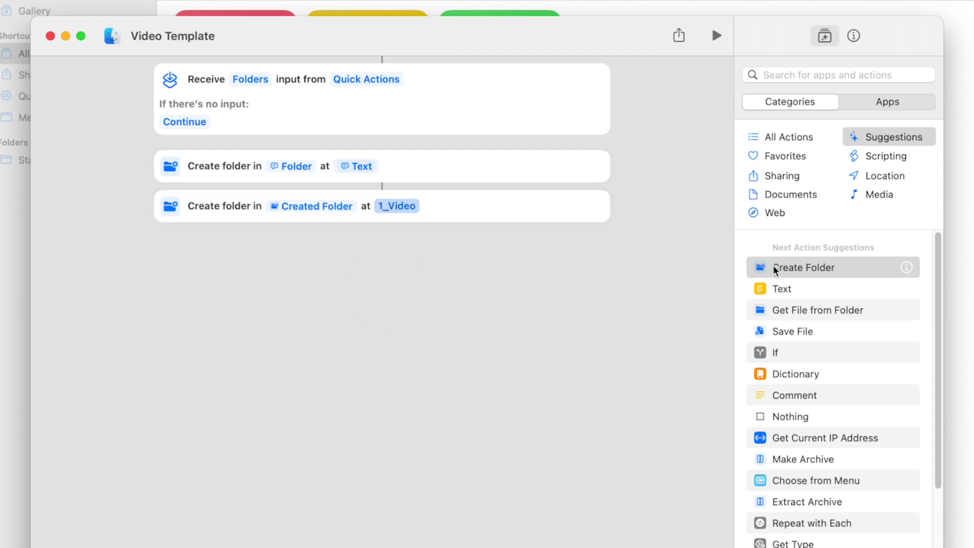
- Add Create Folder actions for 2_Audio and 3_Still Images subfolders, plus a fifth Create Folder action
{"action": "left_click_drag", "start_coordinate": [775, 269], "coordinate": [294, 258]}
{"action": "left_click", "coordinate": [294, 257]}
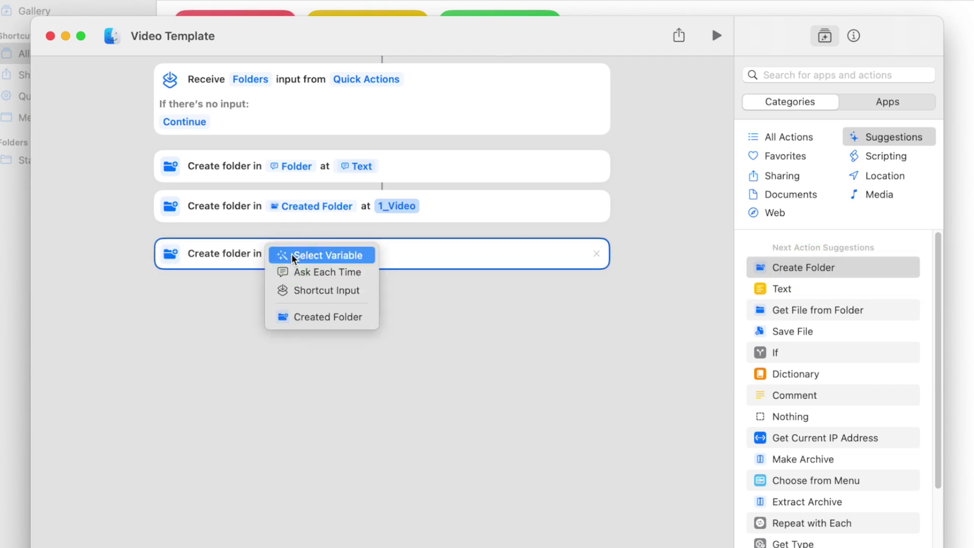
{"action": "left_click", "coordinate": [325, 258]}
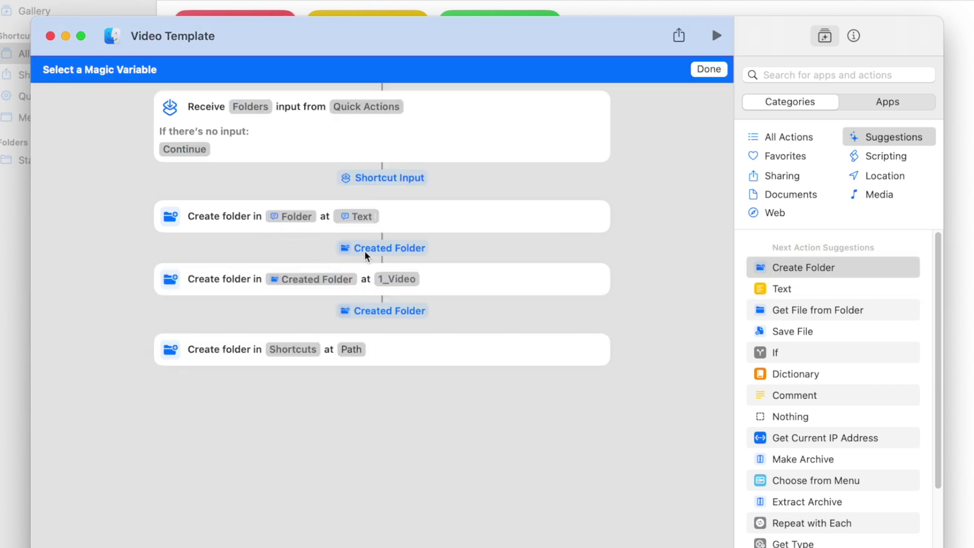
{"action": "left_click", "coordinate": [366, 252]}
{"action": "left_click", "coordinate": [385, 246]}
{"action": "type", "text": "2_"}
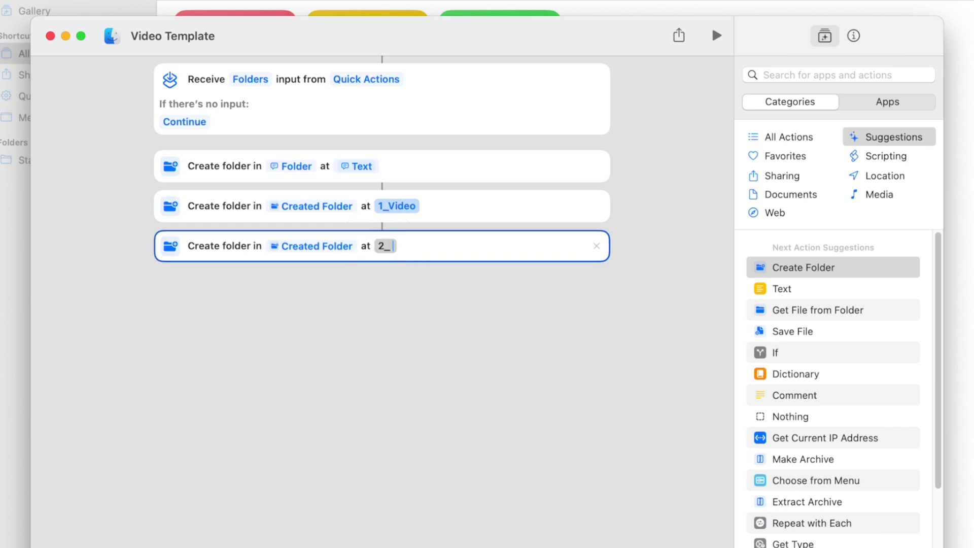
{"action": "type", "text": "Audio"}
{"action": "left_click_drag", "start_coordinate": [803, 267], "coordinate": [330, 300]}
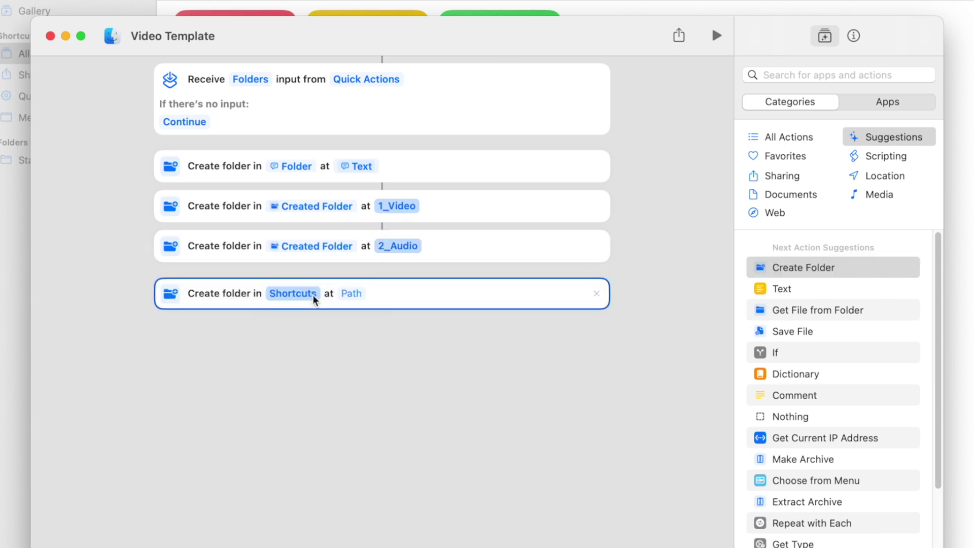
{"action": "left_click", "coordinate": [387, 286]}
{"action": "type", "text": "3_Still Images"}
{"action": "left_click", "coordinate": [427, 334]}
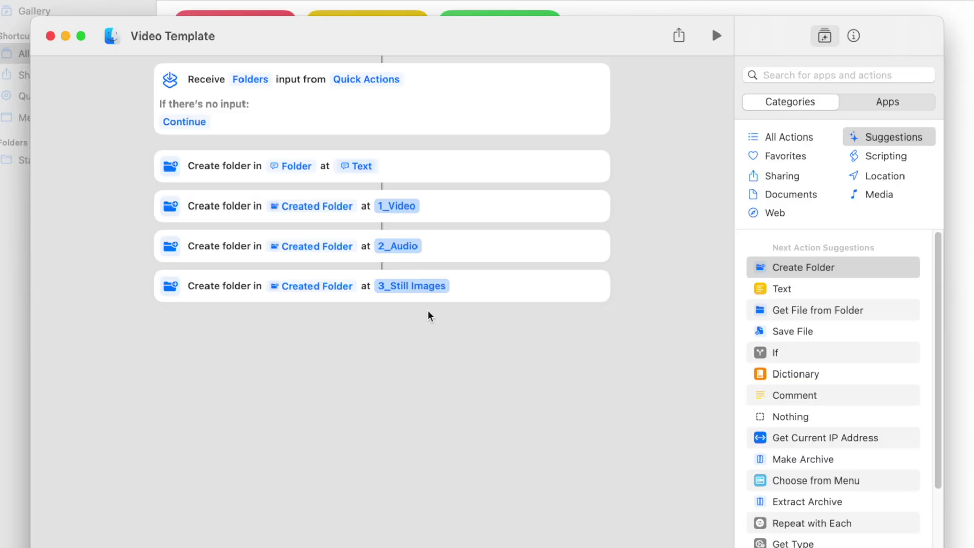
{"action": "left_click_drag", "start_coordinate": [822, 268], "coordinate": [378, 345]}
- Make the new Create Folder action create 1_A-Roll inside 1_Video's Created Folder
{"action": "left_click", "coordinate": [297, 333]}
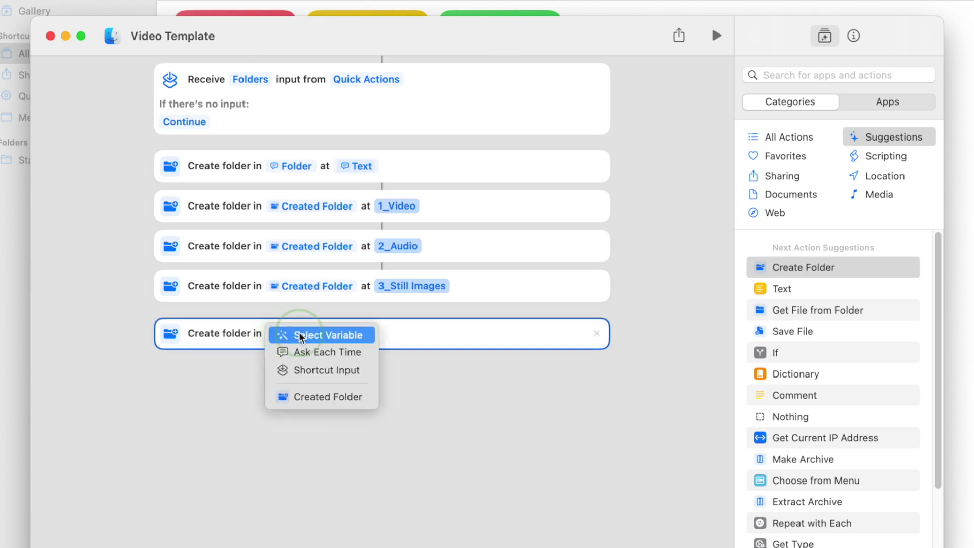
{"action": "left_click", "coordinate": [299, 334]}
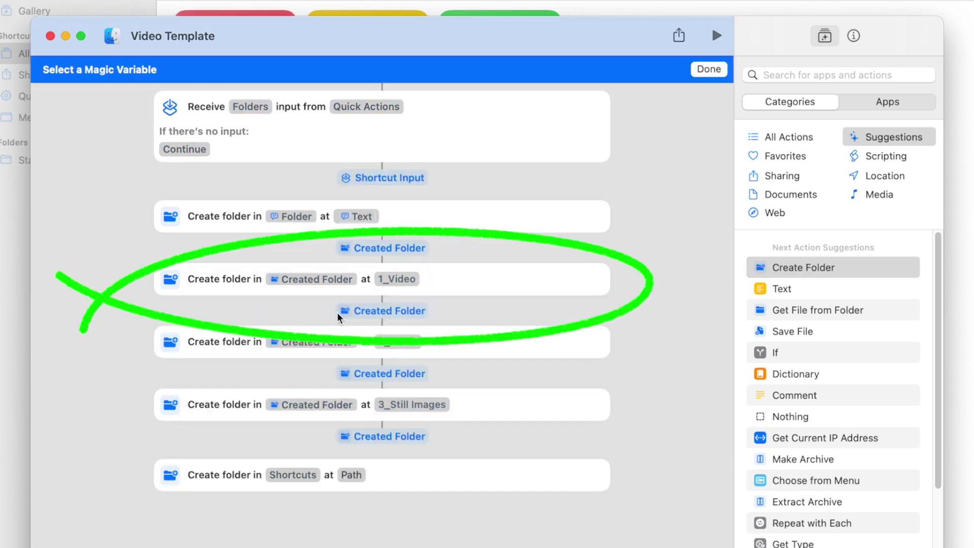
{"action": "left_click", "coordinate": [393, 312]}
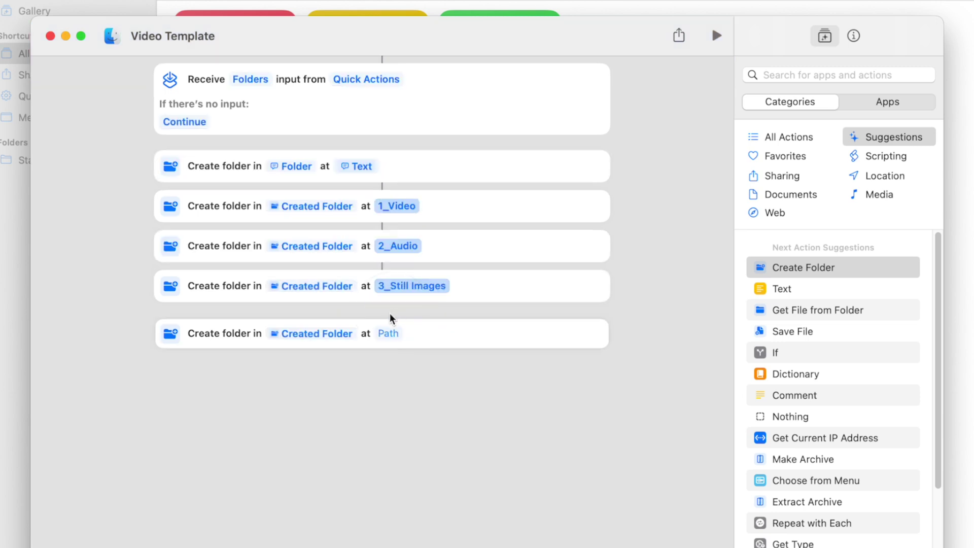
{"action": "left_click", "coordinate": [388, 333]}
{"action": "type", "text": "1_A-Roll"}
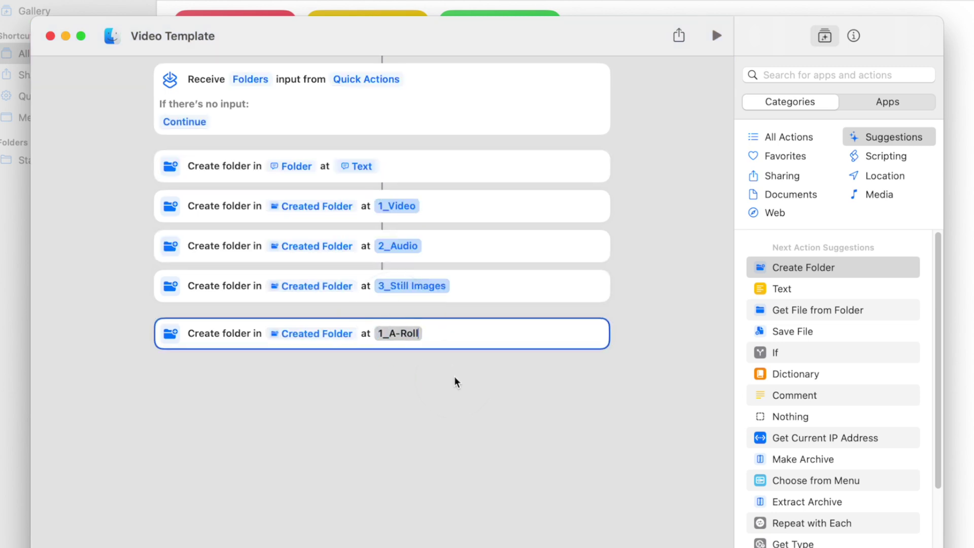
- Add a 2_B-Roll folder inside 1_Video and move both roll steps right after 1_Video
{"action": "left_click_drag", "start_coordinate": [804, 268], "coordinate": [315, 384]}
{"action": "left_click", "coordinate": [310, 382]}
{"action": "left_click", "coordinate": [333, 383]}
{"action": "left_click", "coordinate": [386, 309]}
{"action": "left_click", "coordinate": [388, 381]}
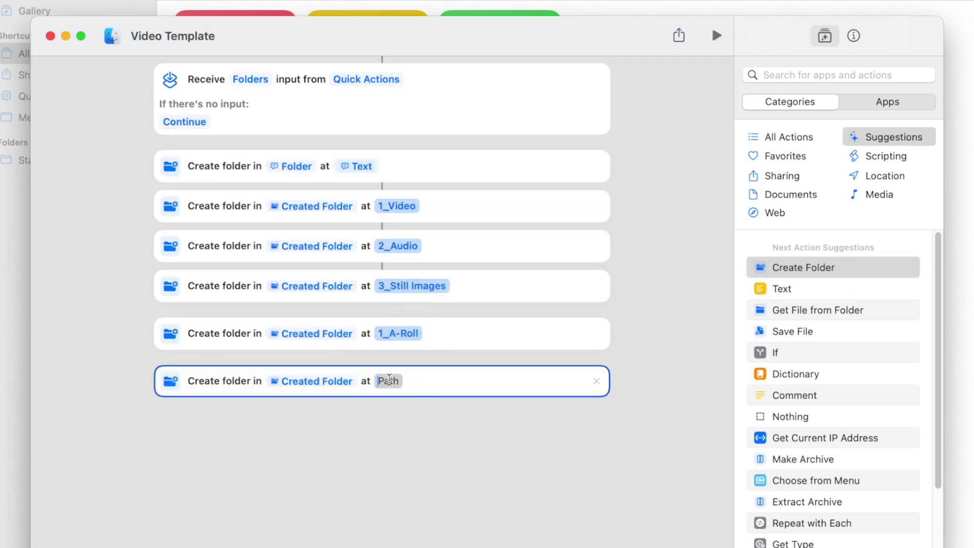
{"action": "type", "text": "B"}
{"action": "key", "text": "BackSpace"}
{"action": "type", "text": "2_B-Roll"}
{"action": "left_click", "coordinate": [429, 450]}
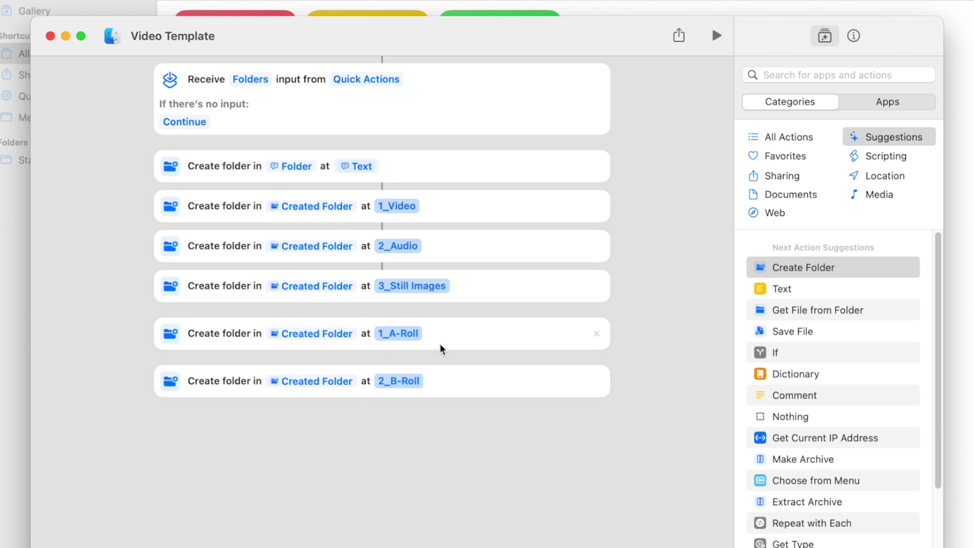
{"action": "left_click_drag", "start_coordinate": [443, 345], "coordinate": [442, 249]}
{"action": "left_click_drag", "start_coordinate": [463, 390], "coordinate": [466, 286]}
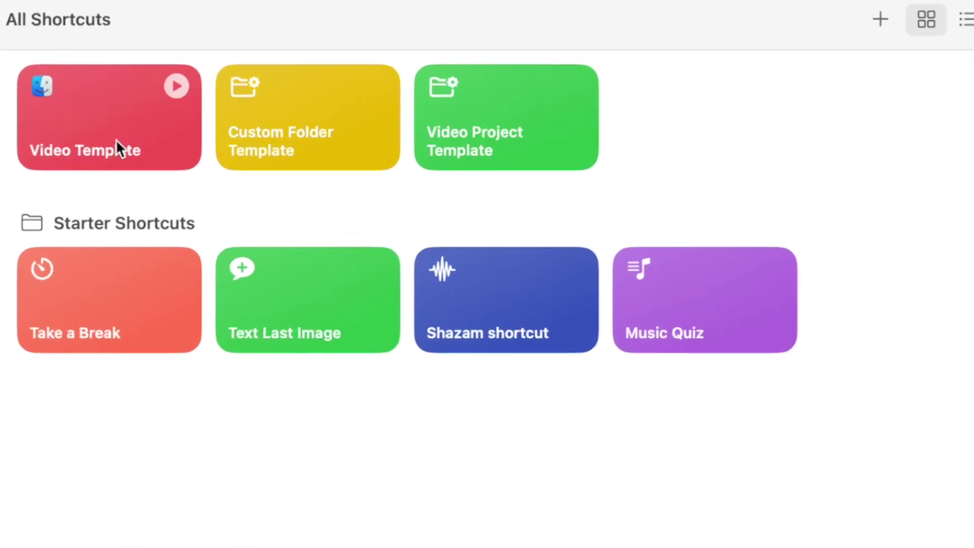
- Run Video Template from the library and as a Finder service, cancelling the name prompt both times
{"action": "left_click", "coordinate": [178, 86]}
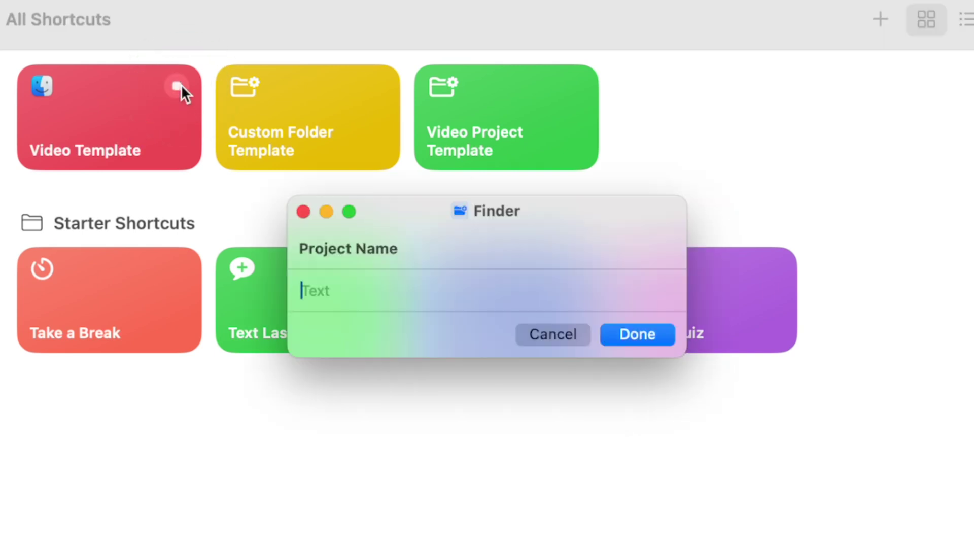
{"action": "left_click", "coordinate": [549, 336]}
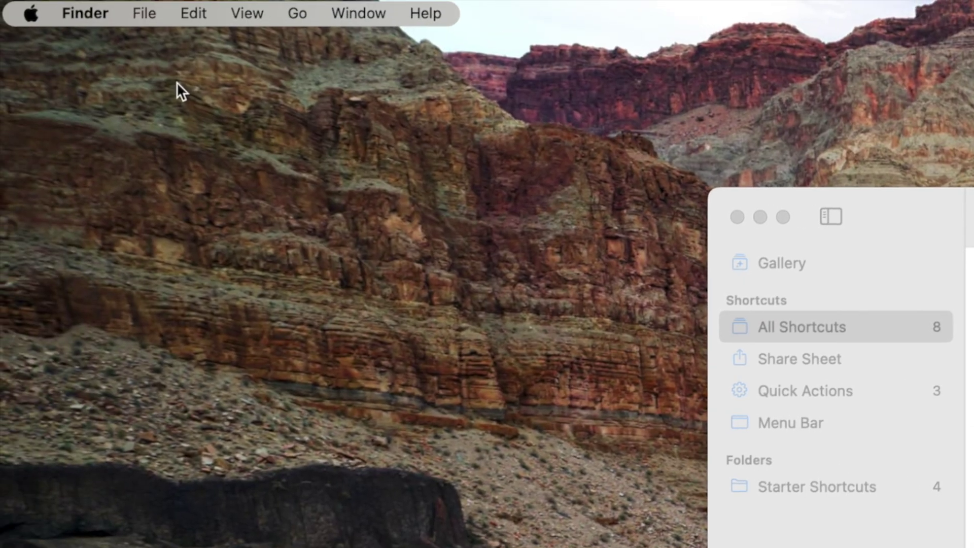
{"action": "left_click", "coordinate": [87, 13]}
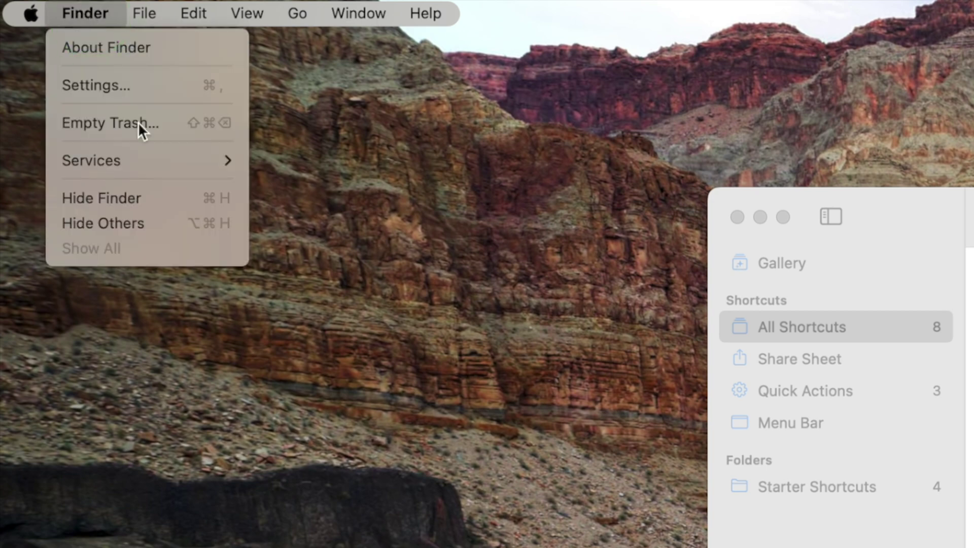
{"action": "mouse_move", "coordinate": [199, 161]}
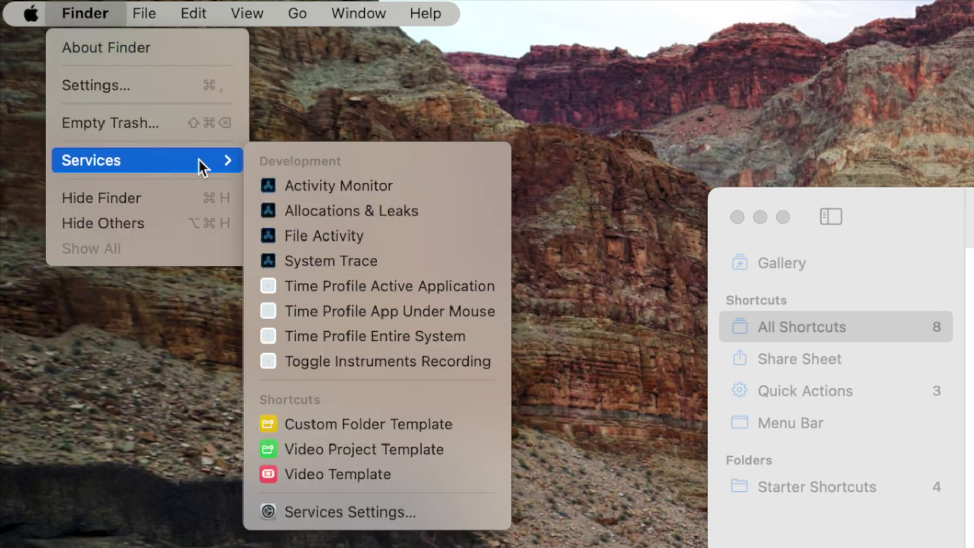
{"action": "left_click", "coordinate": [453, 475]}
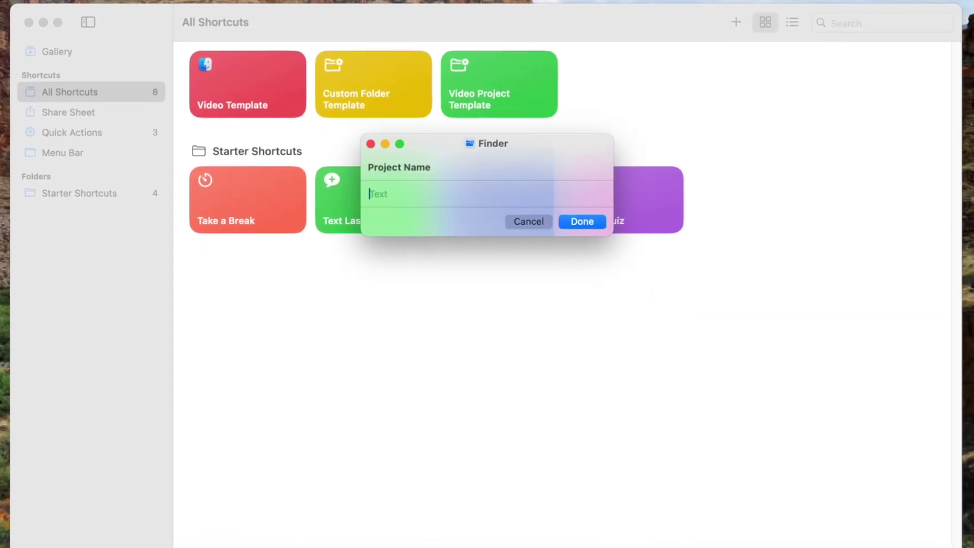
{"action": "left_click", "coordinate": [522, 223]}
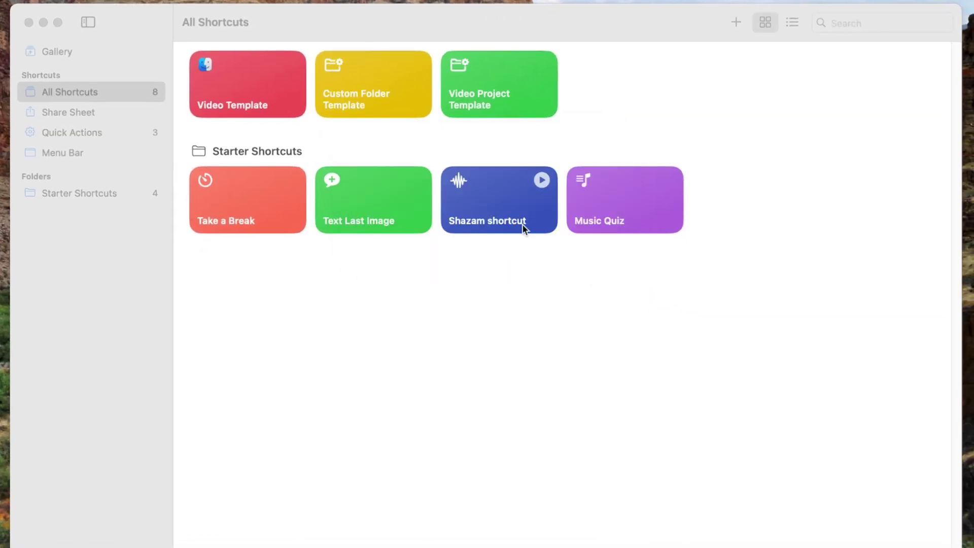
- Add Video Template to the Dock and enter 'My' as the project name
{"action": "left_click", "coordinate": [227, 90]}
{"action": "right_click", "coordinate": [227, 90]}
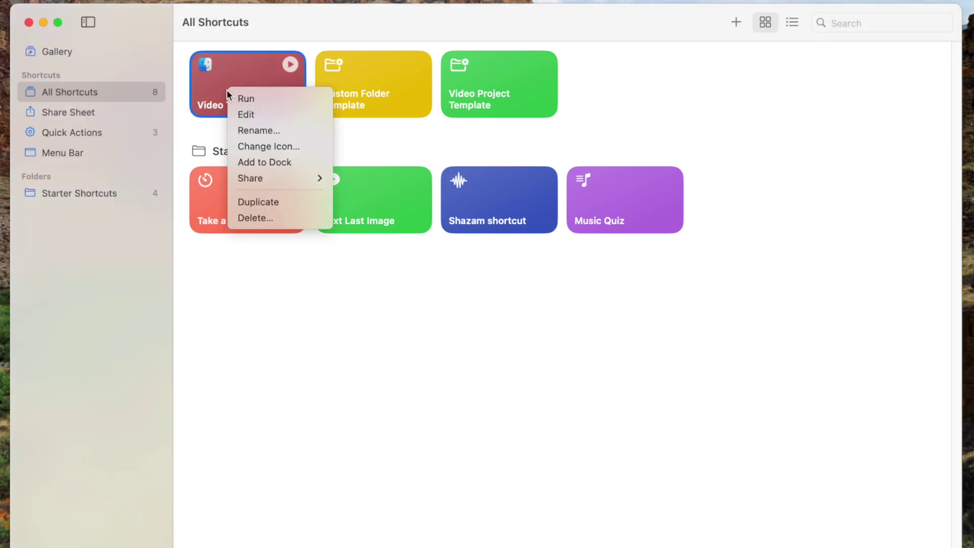
{"action": "left_click", "coordinate": [279, 161]}
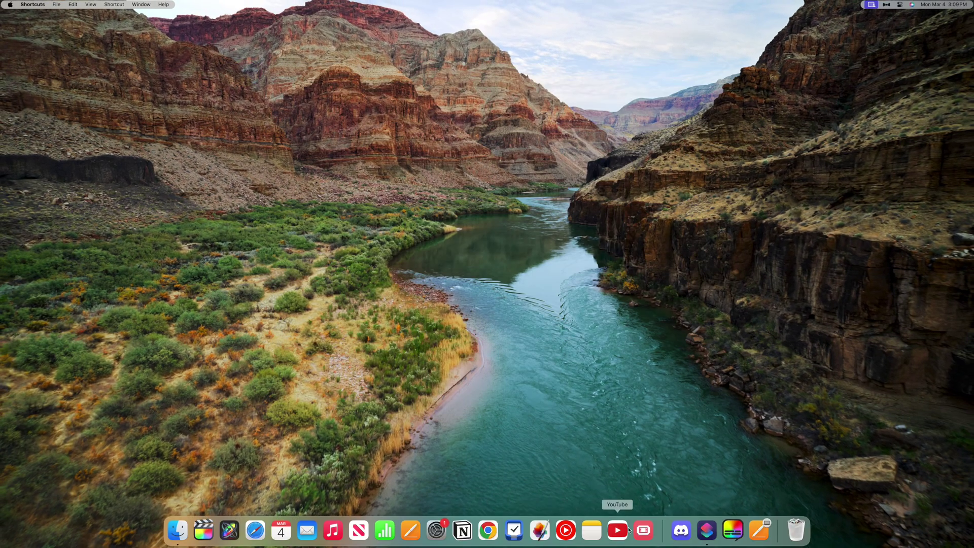
{"action": "type", "text": "My"}
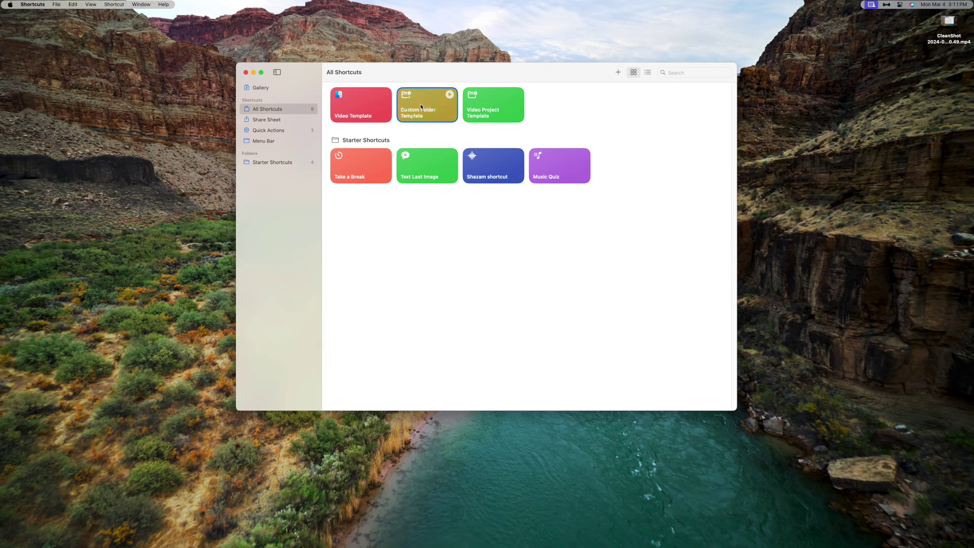
- Review the Custom Folder Template's actions in its editor, then close it
{"action": "double_click", "coordinate": [420, 103]}
{"action": "scroll", "coordinate": [401, 249], "scroll_direction": "down", "scroll_amount": 15}
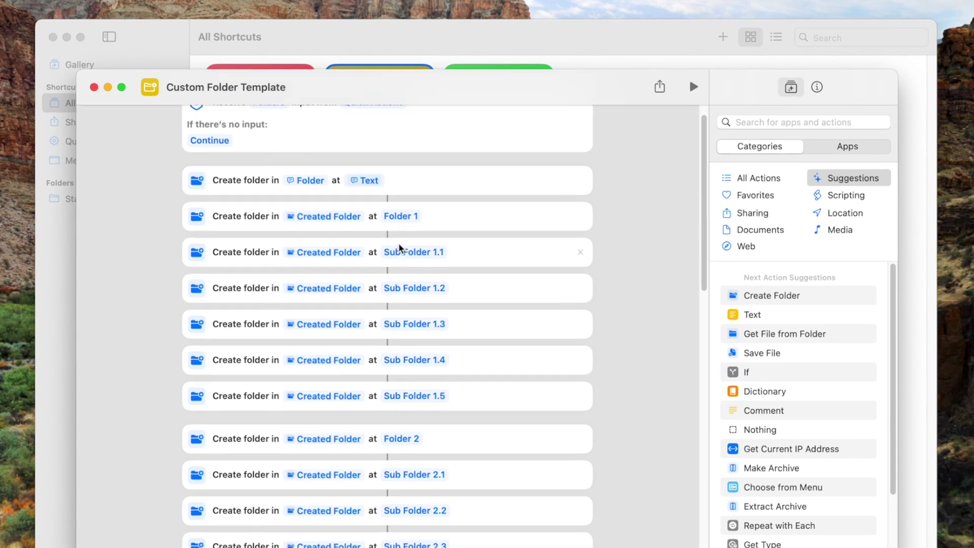
{"action": "scroll", "coordinate": [398, 247], "scroll_direction": "up", "scroll_amount": 15}
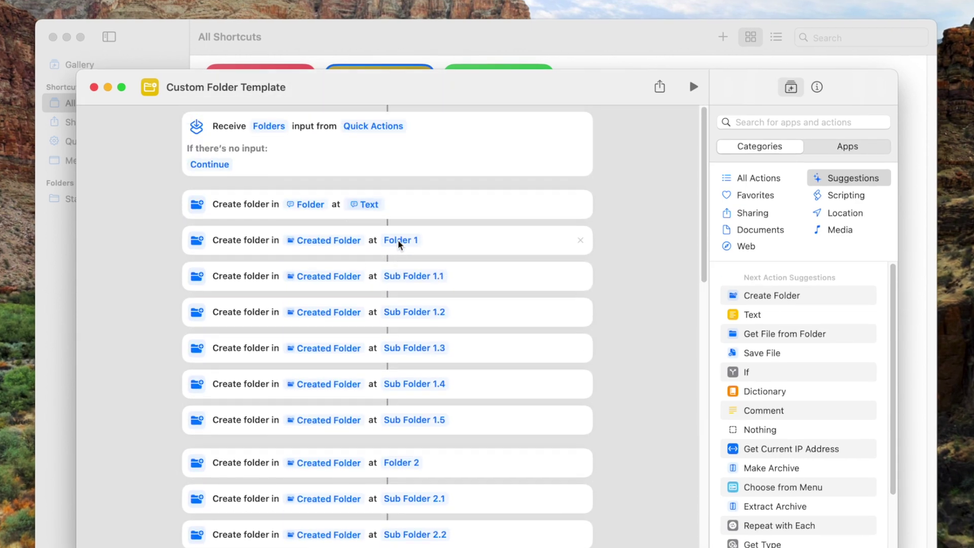
{"action": "left_click", "coordinate": [94, 87]}
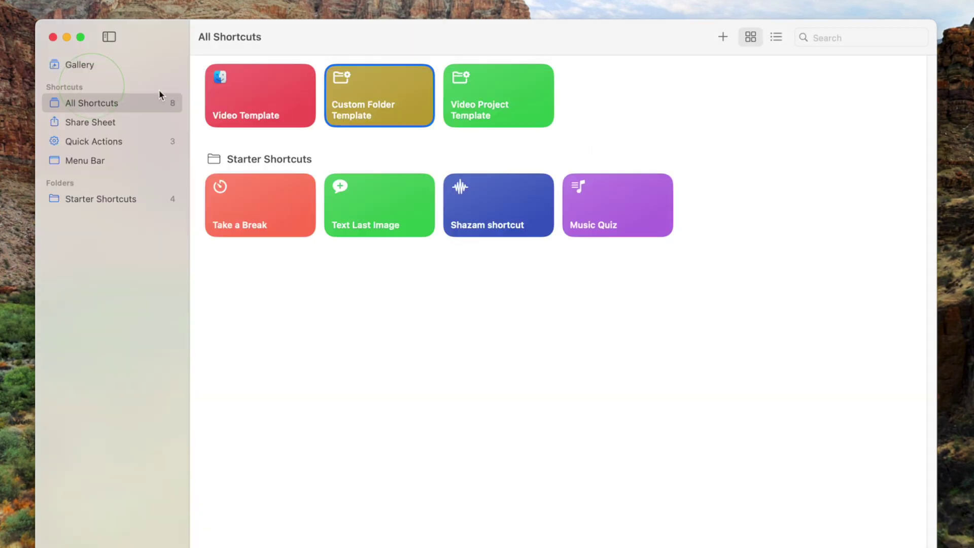
- Duplicate Custom Folder Template and rename the copy 'YouTube Video Template'
{"action": "right_click", "coordinate": [364, 94]}
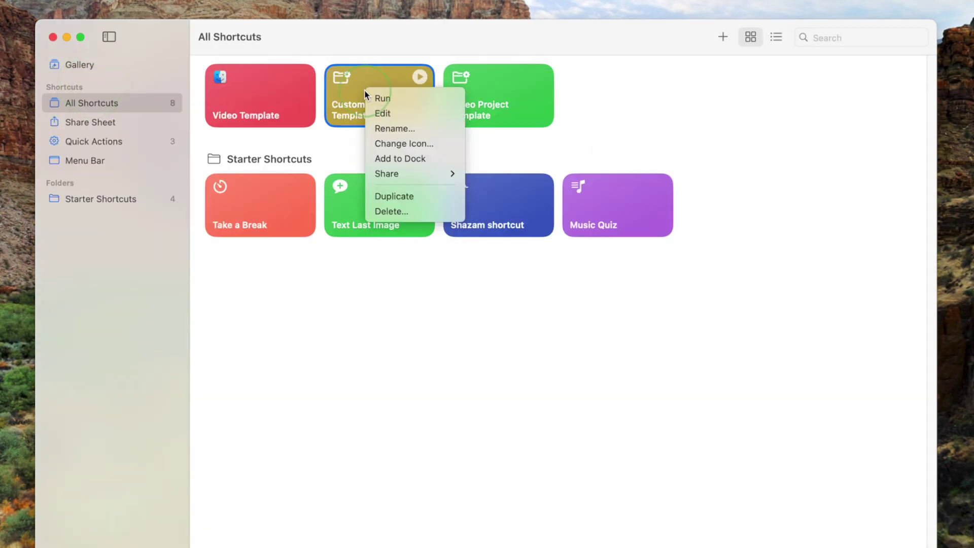
{"action": "left_click", "coordinate": [424, 194]}
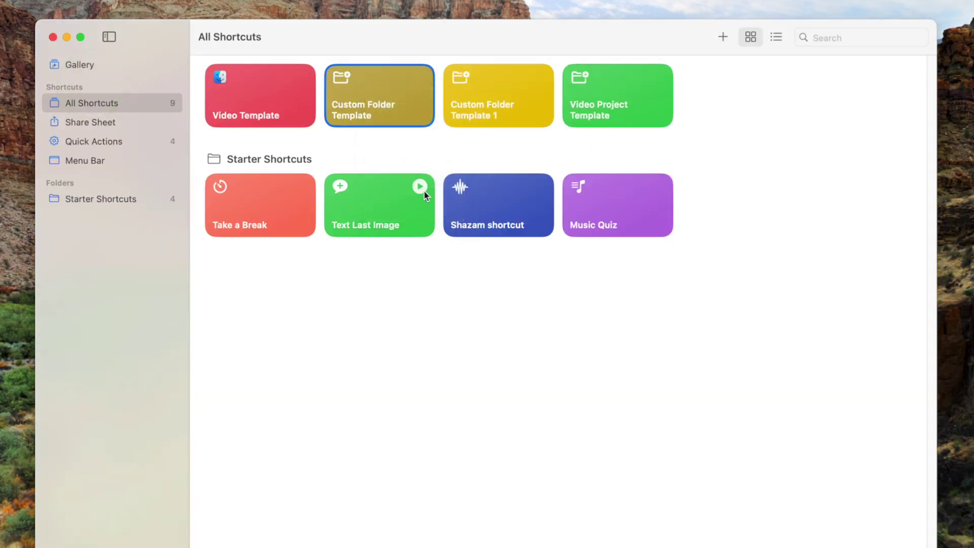
{"action": "double_click", "coordinate": [489, 90]}
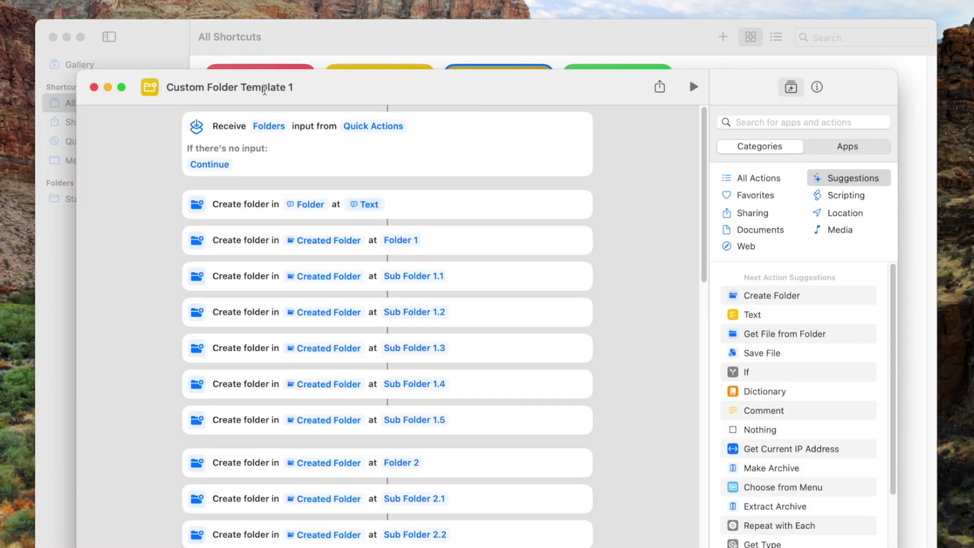
{"action": "left_click", "coordinate": [266, 88]}
{"action": "type", "text": "YouTube Video Template"}
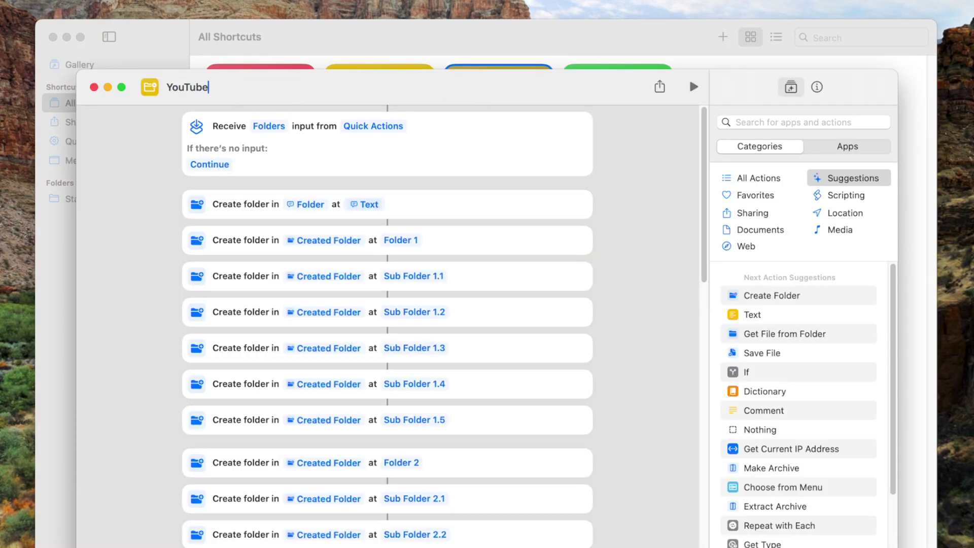
- Give the copy the video camera symbol found by searching 'camera'
{"action": "left_click", "coordinate": [150, 88]}
{"action": "left_click", "coordinate": [127, 214]}
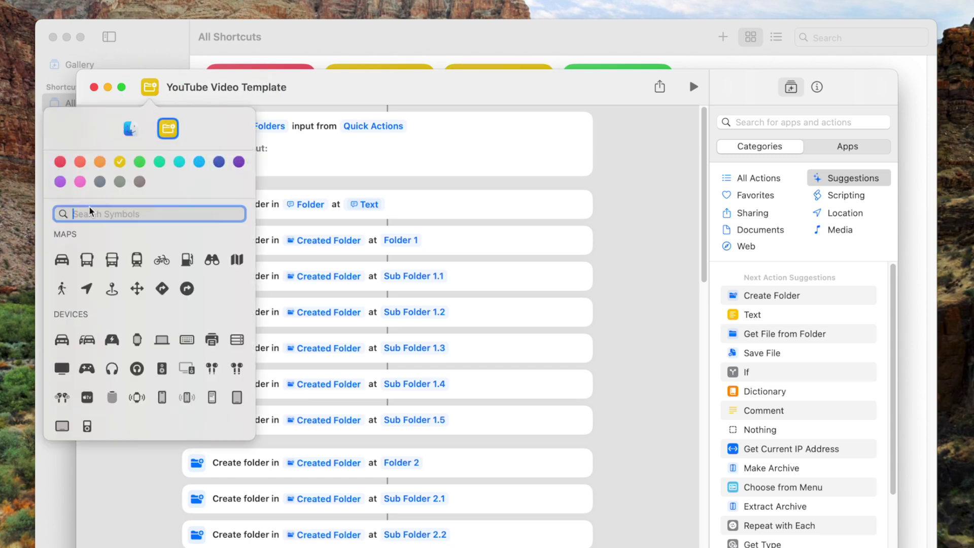
{"action": "type", "text": "camera"}
{"action": "left_click", "coordinate": [135, 233]}
{"action": "left_click", "coordinate": [285, 102]}
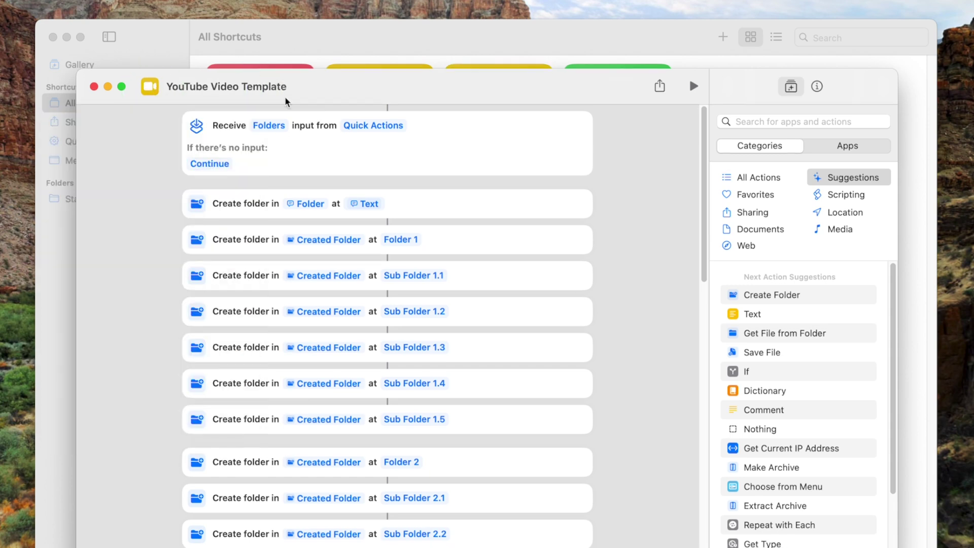
- Check the parent folder and folder name value options, then name Folder 1 '1_Video'
{"action": "left_click", "coordinate": [310, 204]}
{"action": "left_click", "coordinate": [313, 207]}
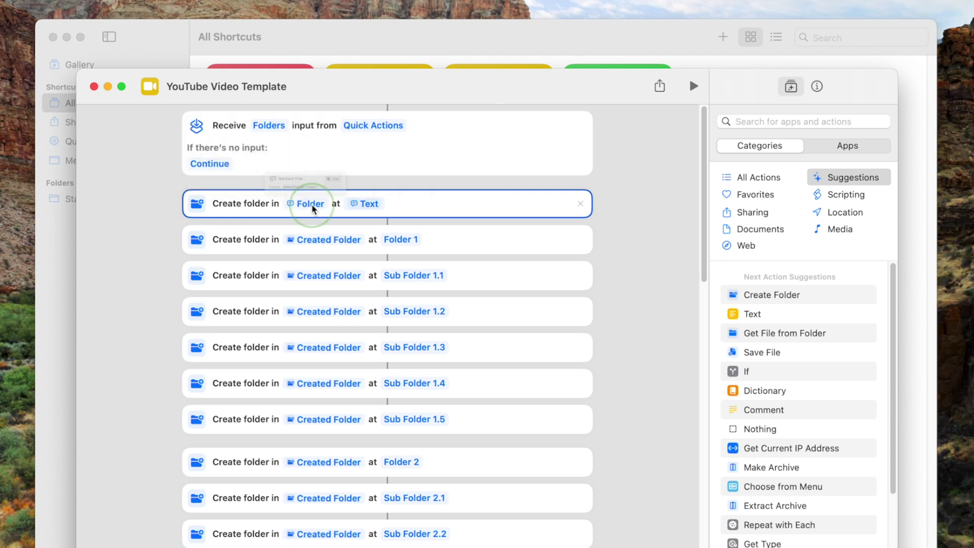
{"action": "left_click", "coordinate": [370, 205]}
{"action": "left_click", "coordinate": [374, 208]}
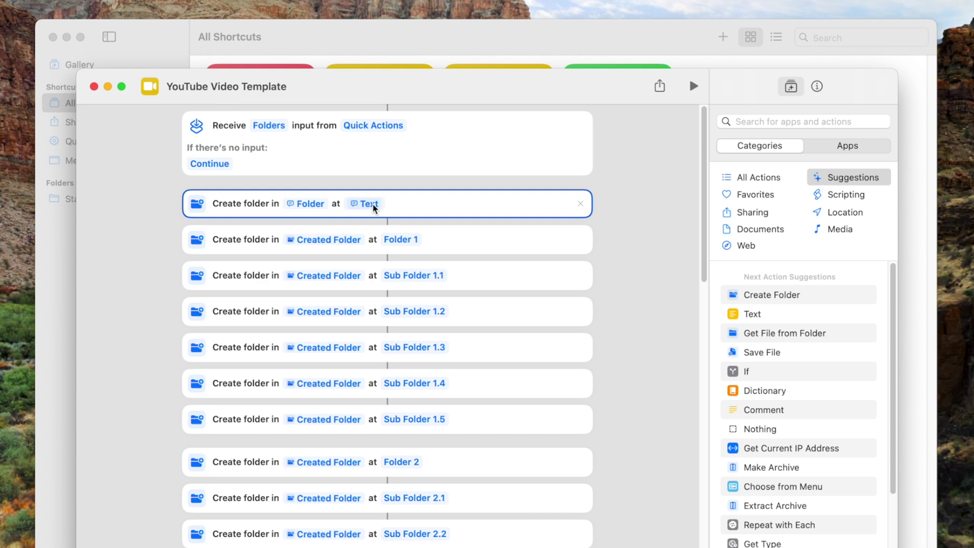
{"action": "left_click", "coordinate": [406, 239]}
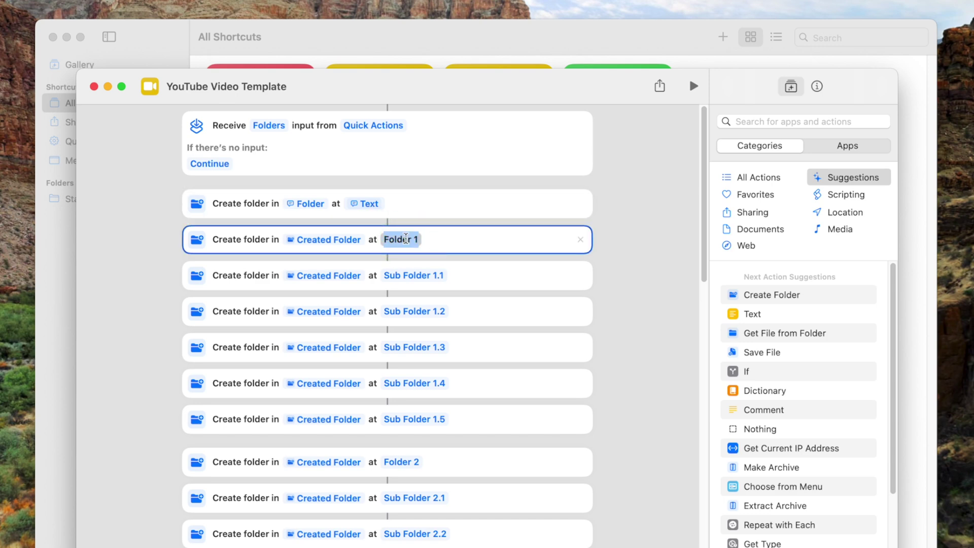
{"action": "type", "text": "1_Video"}
- Name the video subfolders 1_A-Roll, 2_B-Roll and 3_Stock Video
{"action": "left_click", "coordinate": [424, 275]}
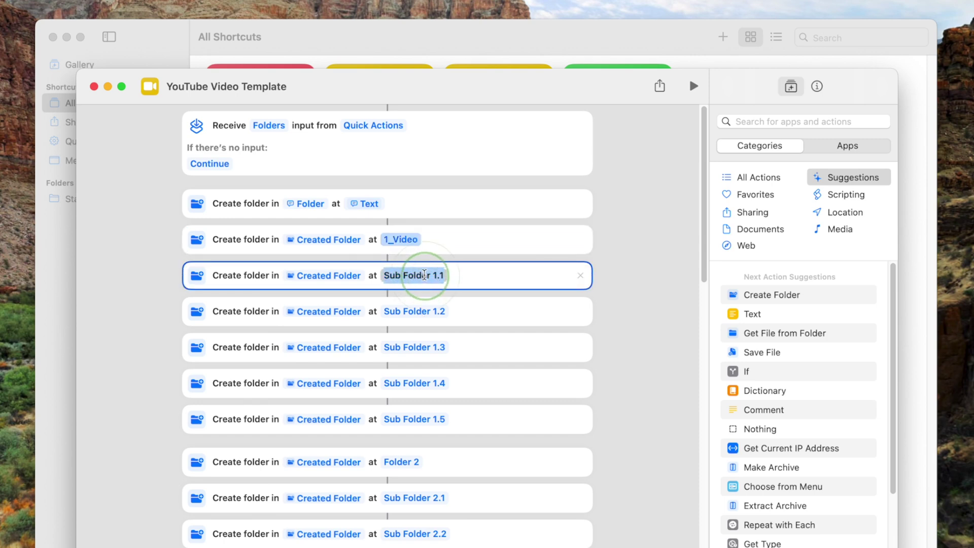
{"action": "type", "text": "1_A-Roll"}
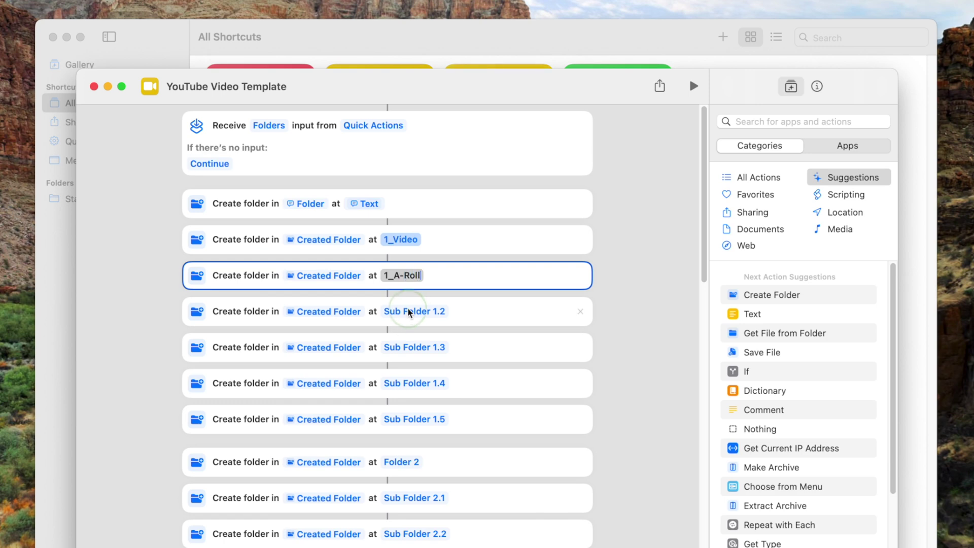
{"action": "key", "text": "Tab"}
{"action": "type", "text": "2_B-Roll"}
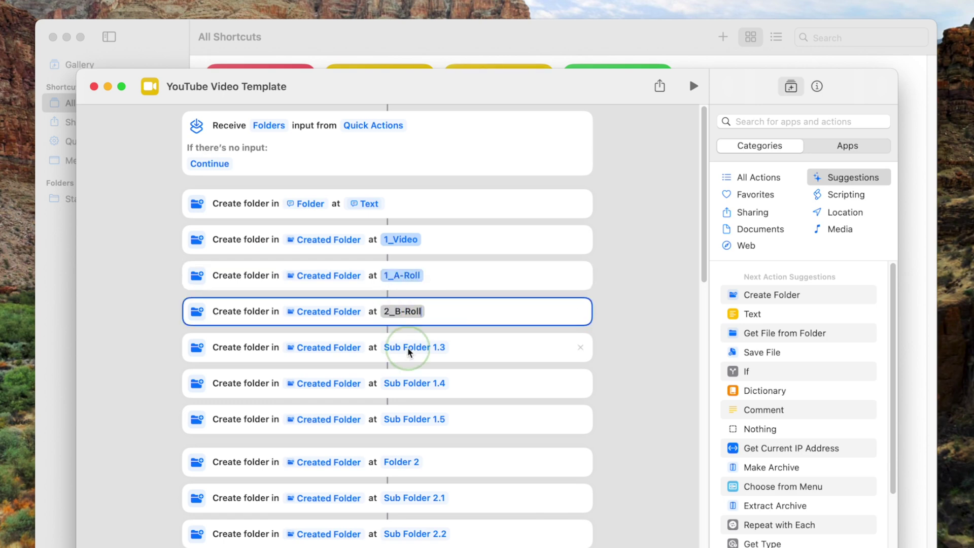
{"action": "key", "text": "Tab"}
{"action": "type", "text": "3_Stock Video"}
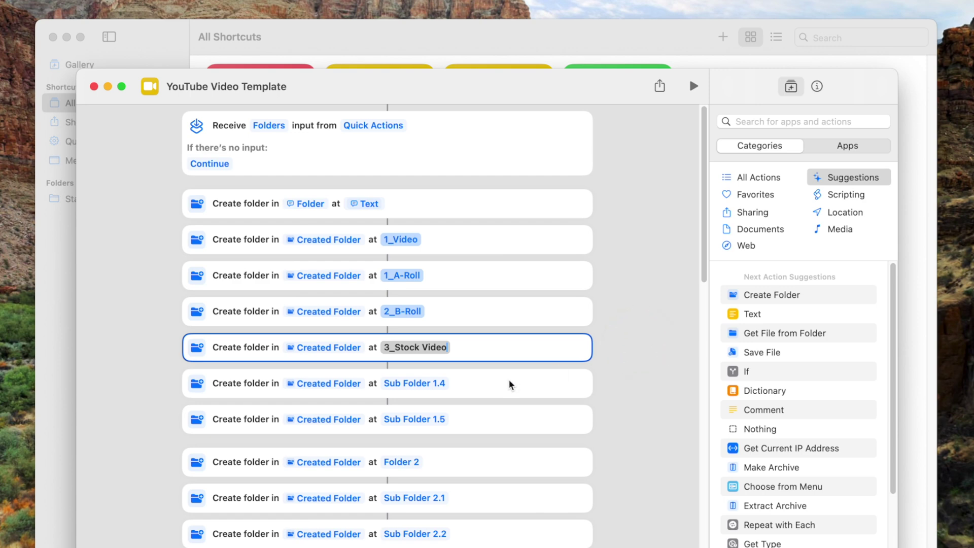
{"action": "key", "text": "Return"}
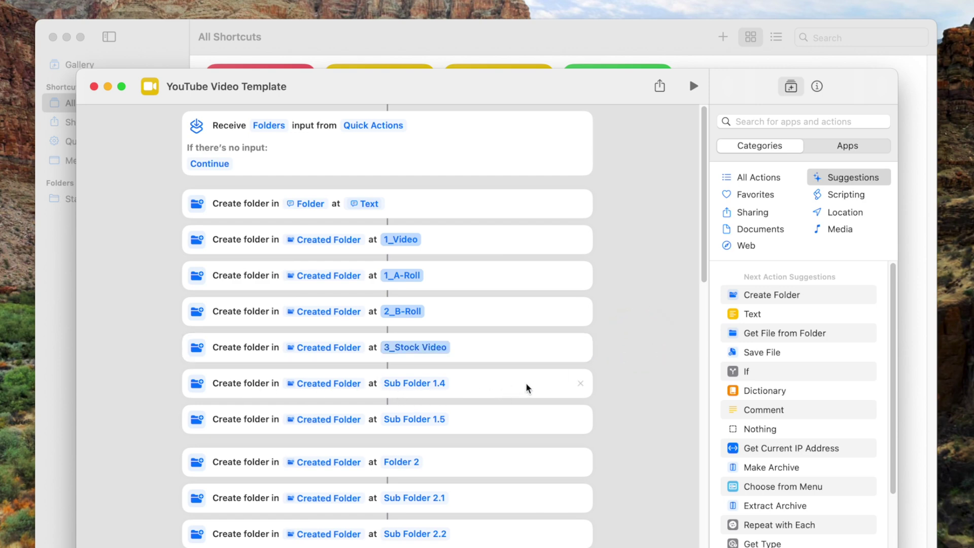
- Delete Sub Folders 1.4 and 1.5, rename Folder 2 to '2_Audio', and start its first subfolder name
{"action": "left_click", "coordinate": [581, 385]}
{"action": "left_click", "coordinate": [581, 386]}
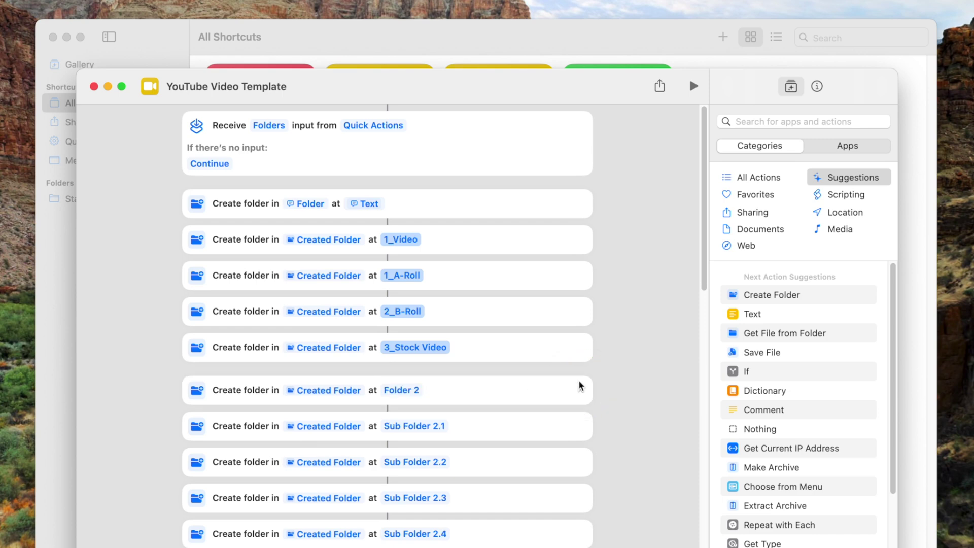
{"action": "left_click", "coordinate": [408, 390]}
{"action": "type", "text": "Audio"}
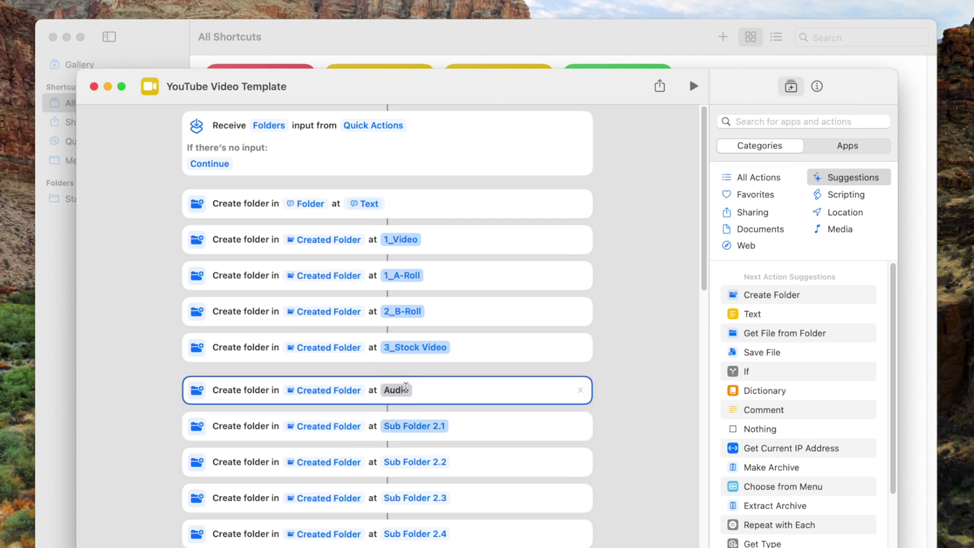
{"action": "key", "text": "BackSpace"}
{"action": "key", "text": "BackSpace"}
{"action": "key", "text": "BackSpace"}
{"action": "key", "text": "BackSpace"}
{"action": "key", "text": "BackSpace"}
{"action": "type", "text": "2_Audio"}
{"action": "key", "text": "Tab"}
{"action": "type", "text": "1_"}
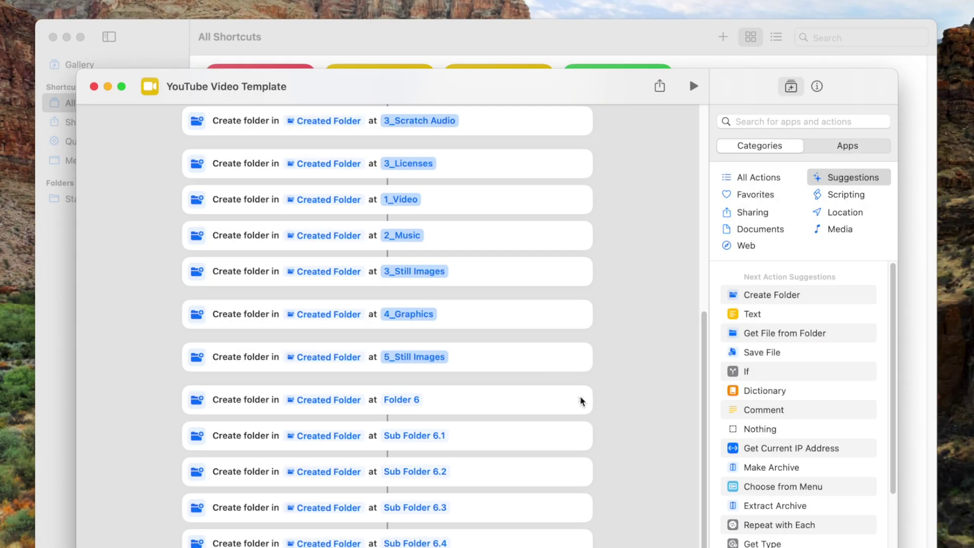
- Delete the Folder 6 action and its Sub Folders 6.1 through 6.4
{"action": "left_click", "coordinate": [582, 401]}
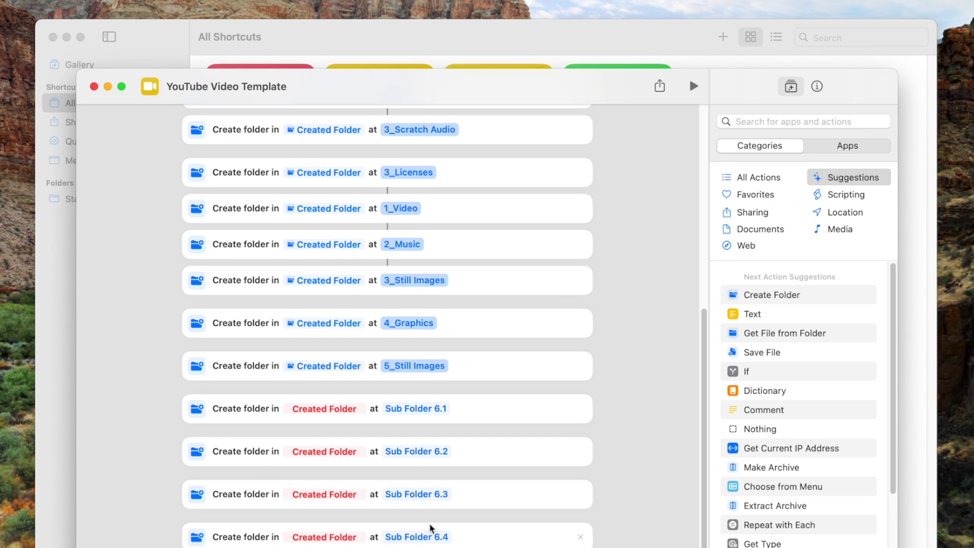
{"action": "left_click", "coordinate": [581, 409]}
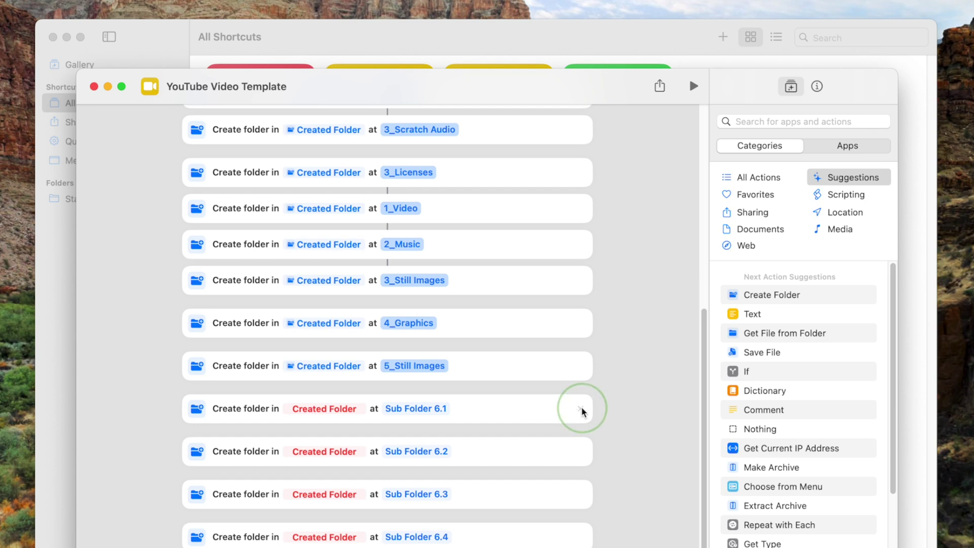
{"action": "left_click", "coordinate": [582, 453]}
{"action": "left_click", "coordinate": [582, 495]}
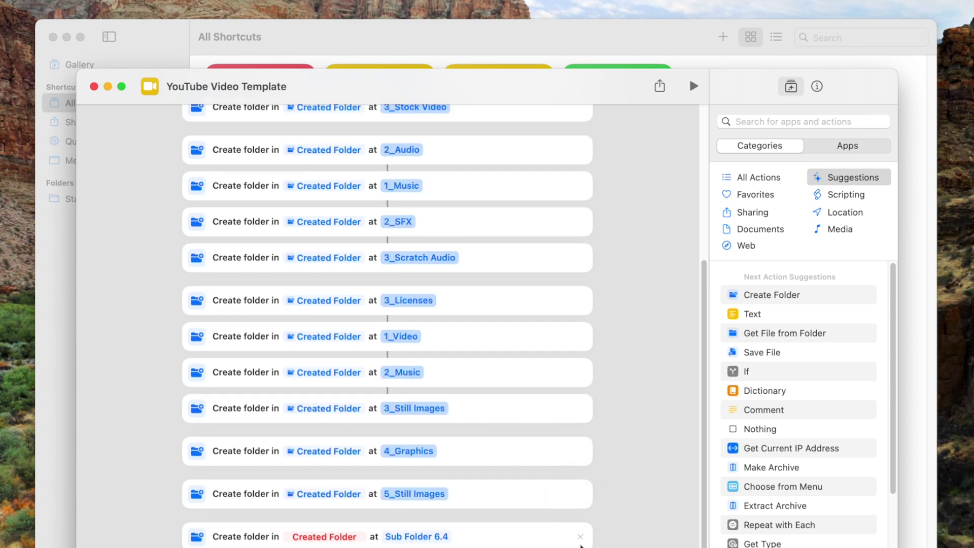
{"action": "left_click", "coordinate": [581, 536]}
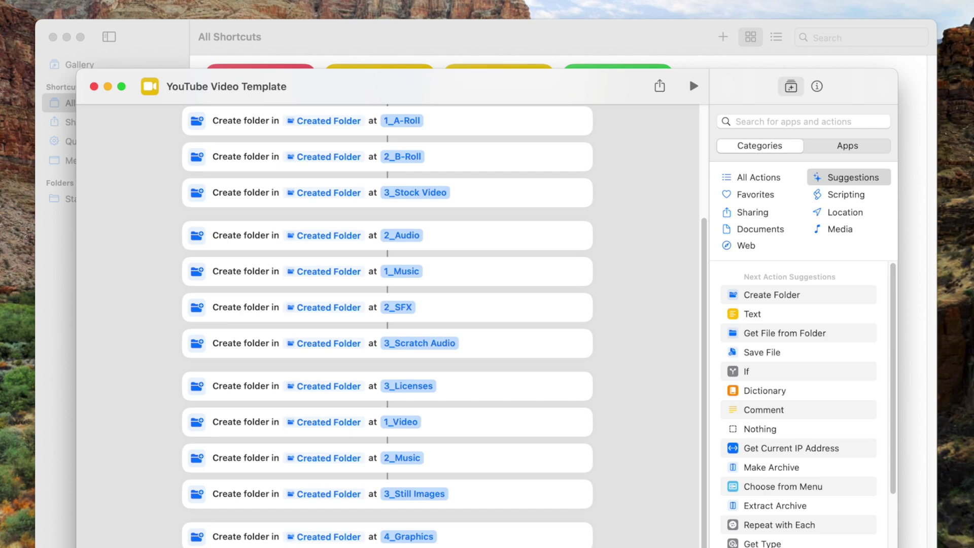
- Run YouTube Video Template with project name 'YouTube Video' and select the resulting folder
{"action": "left_click", "coordinate": [93, 86]}
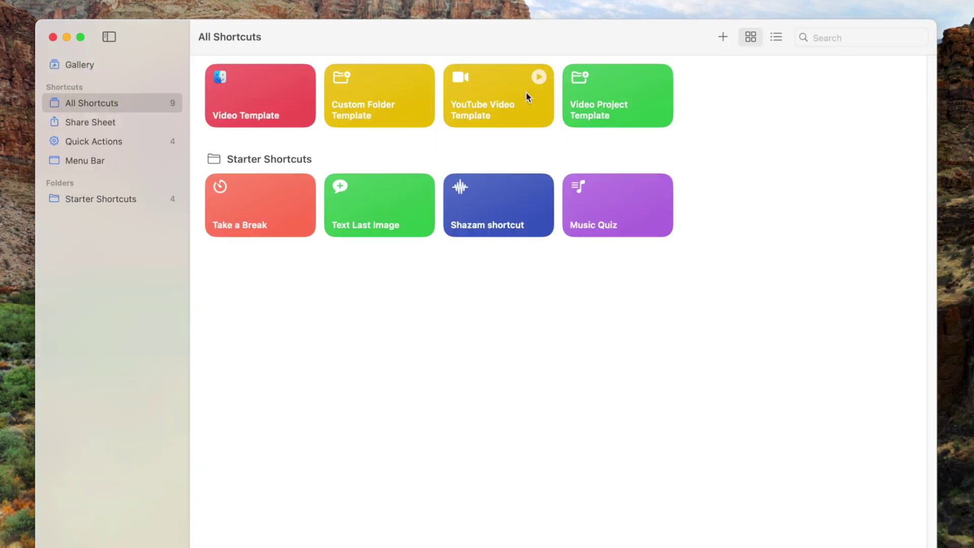
{"action": "left_click", "coordinate": [539, 77]}
{"action": "type", "text": "YouTube Video"}
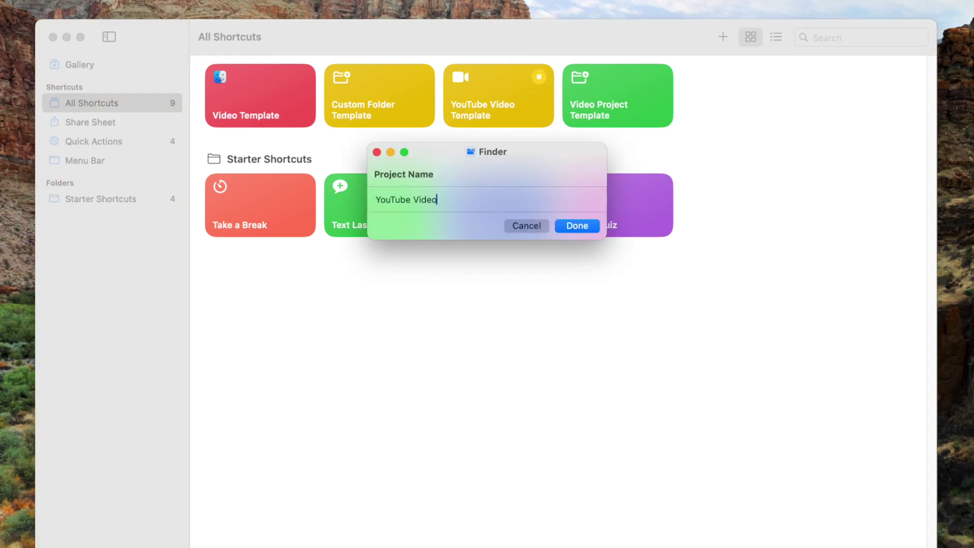
{"action": "left_click", "coordinate": [589, 226]}
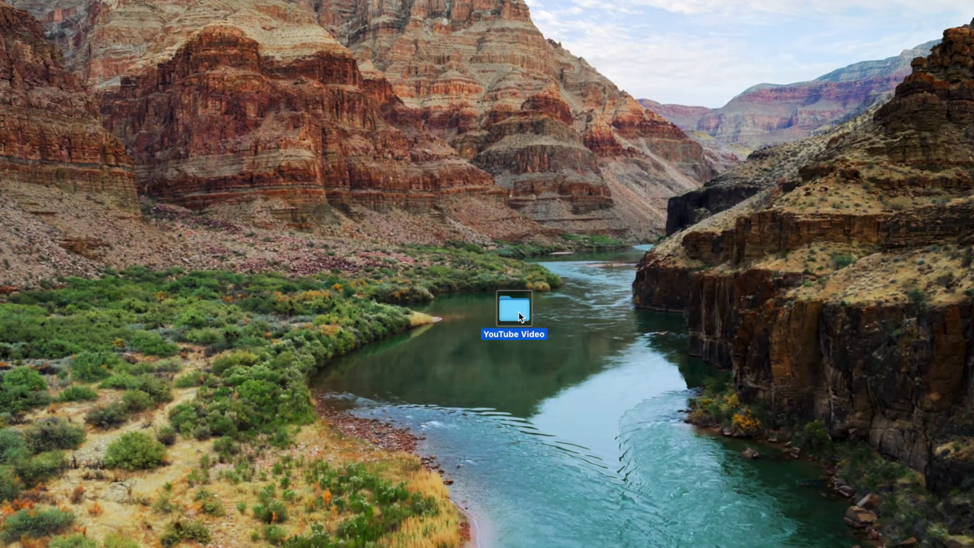
{"action": "left_click", "coordinate": [518, 316]}
- Open the YouTube Video folder on the desktop, then its 1_Video subfolder
{"action": "double_click", "coordinate": [520, 316]}
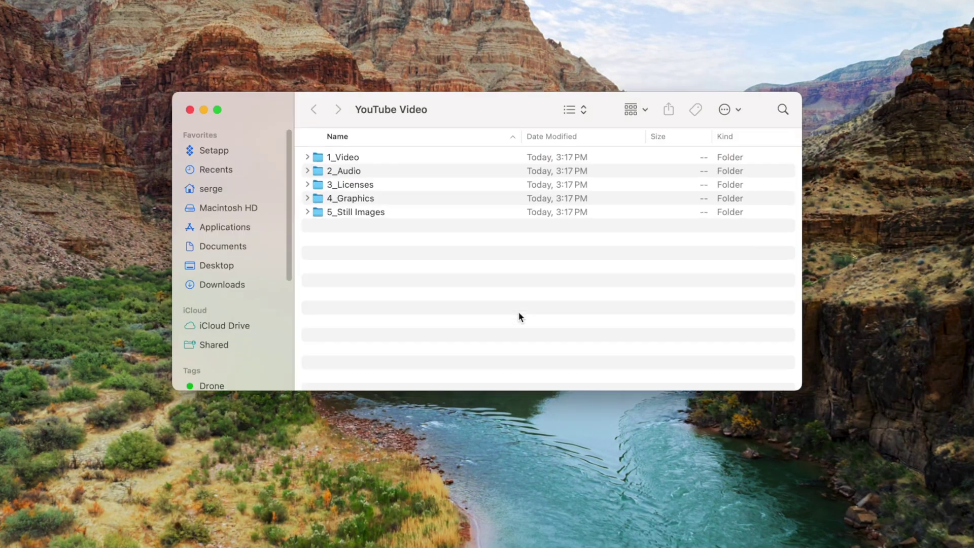
{"action": "double_click", "coordinate": [349, 157]}
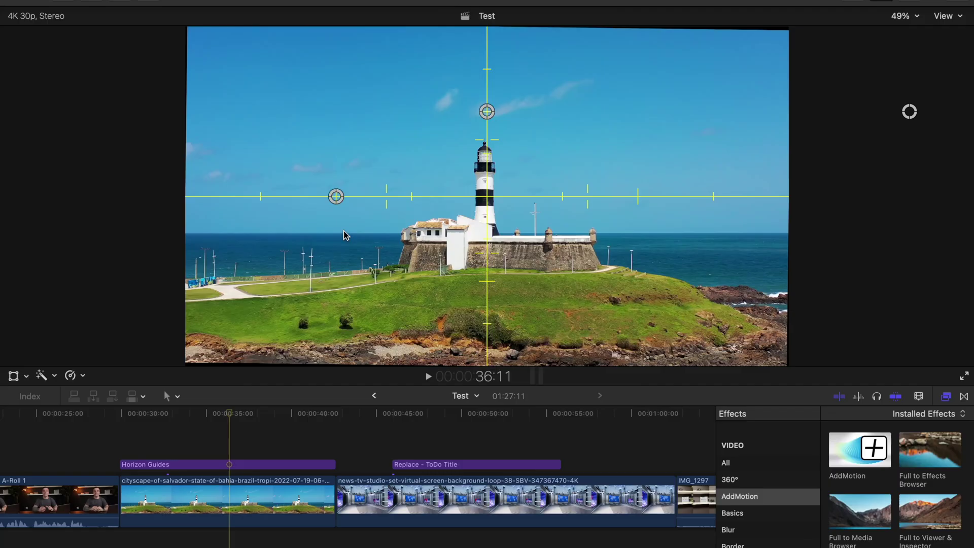
- Drag the Horizon Guides line in the viewer onto the lighthouse shot's sea horizon
{"action": "left_click_drag", "start_coordinate": [336, 197], "coordinate": [333, 102]}
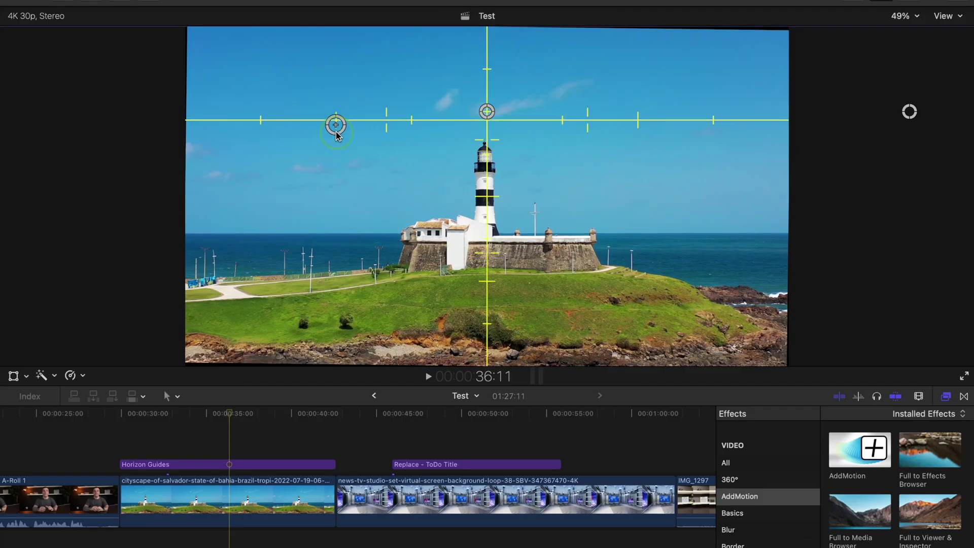
{"action": "left_click_drag", "start_coordinate": [336, 131], "coordinate": [340, 231]}
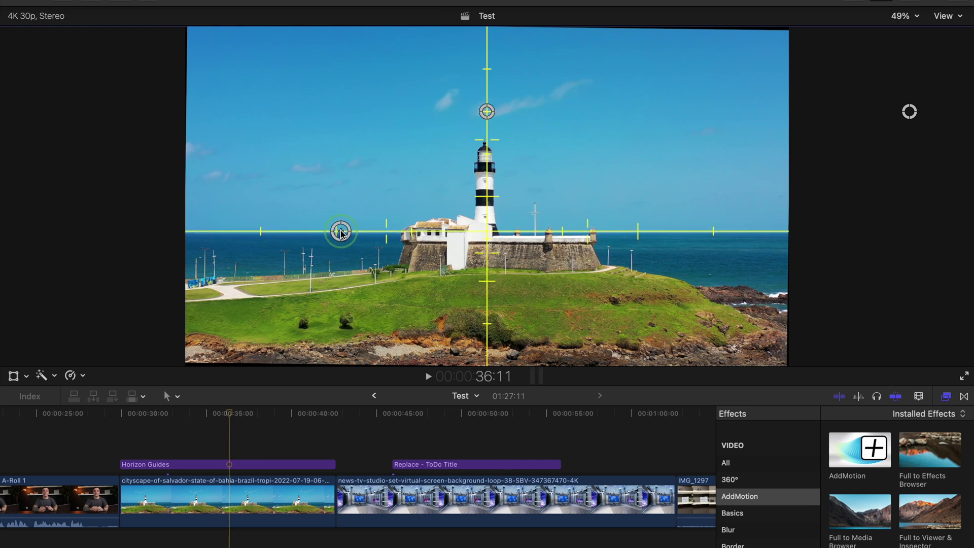